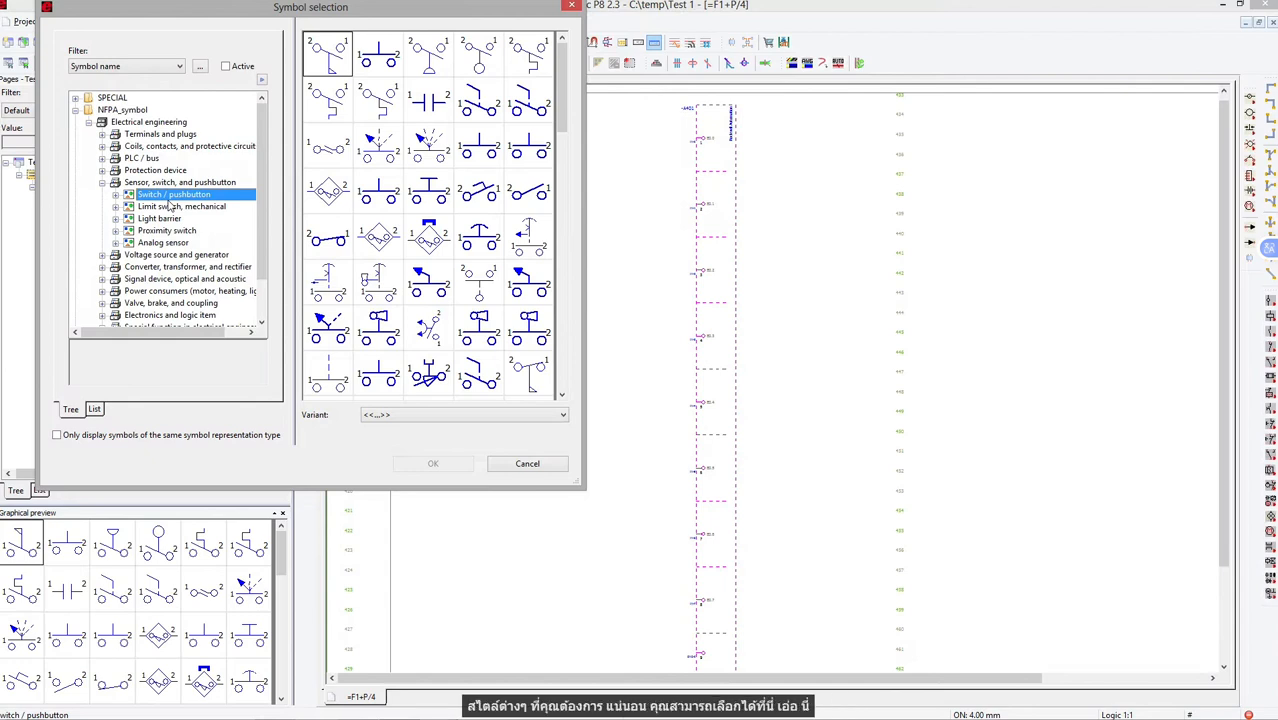
Choose the normally open pushbutton symbol and place one on each of the first five PLC inputs, from line 402 to line 416.
left_click(474, 156)
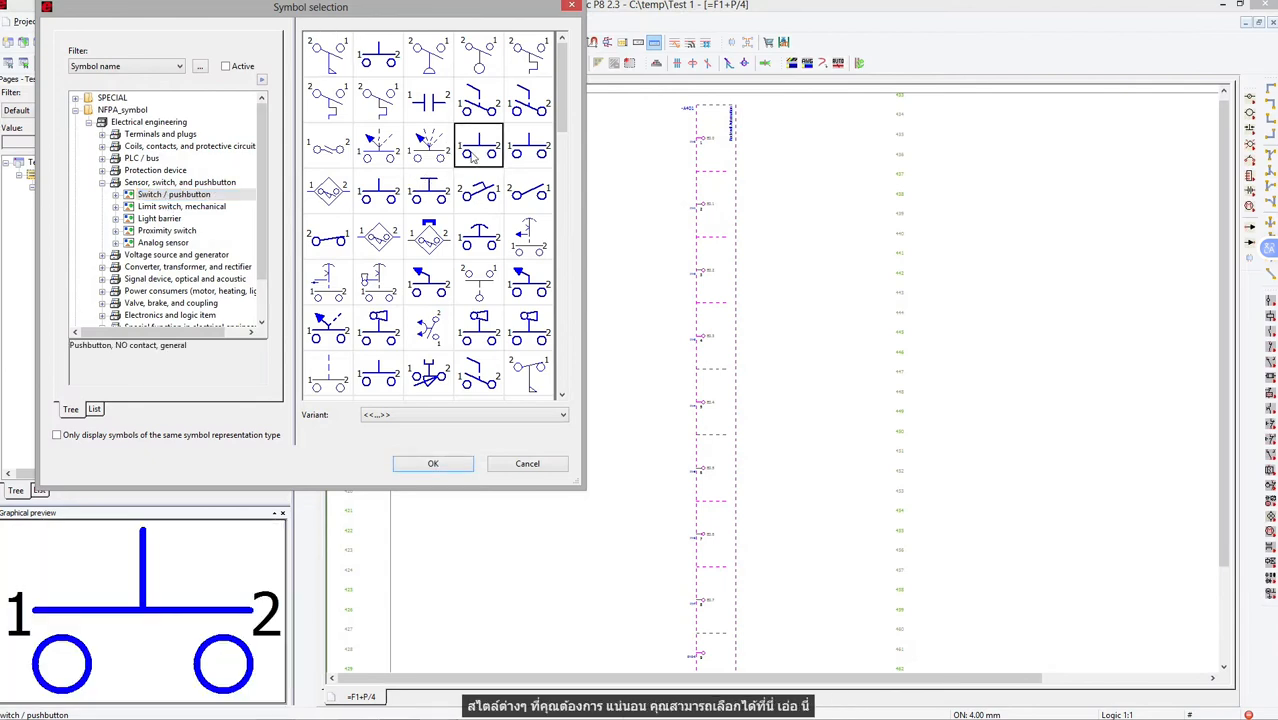
left_click(431, 199)
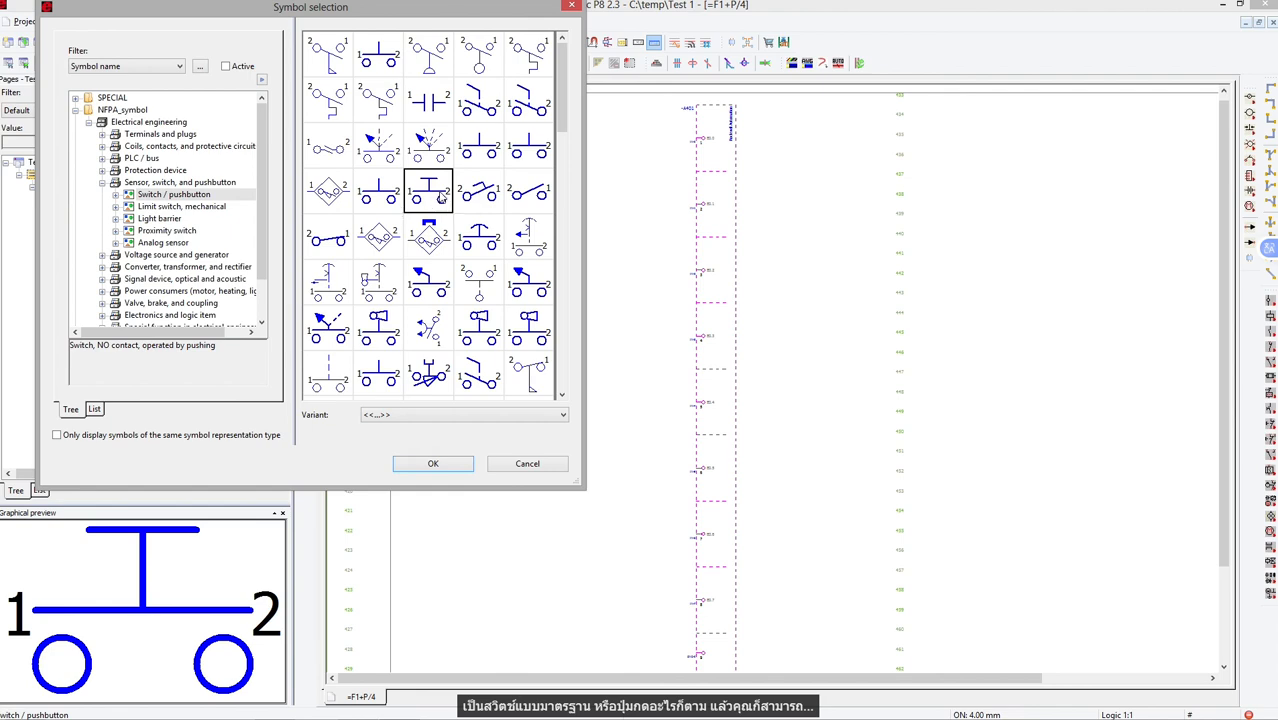
left_click(378, 195)
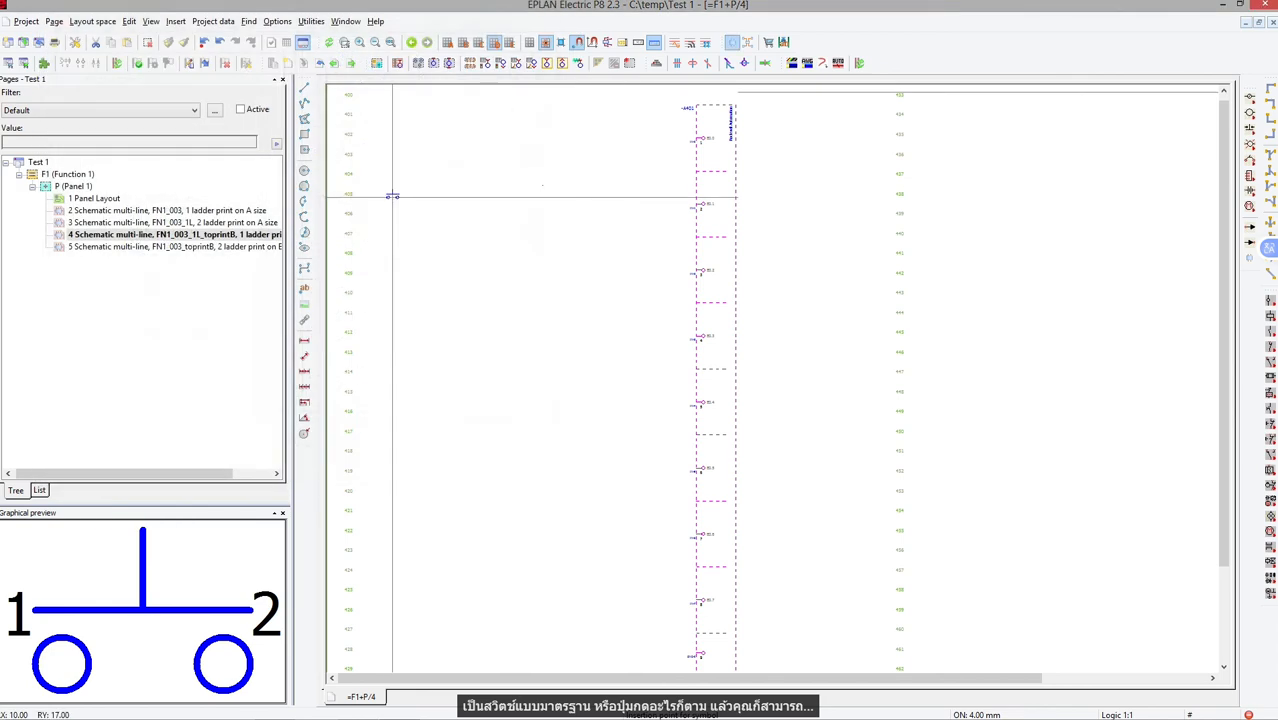
double_click(378, 195)
left_click_drag(516, 130, 518, 420)
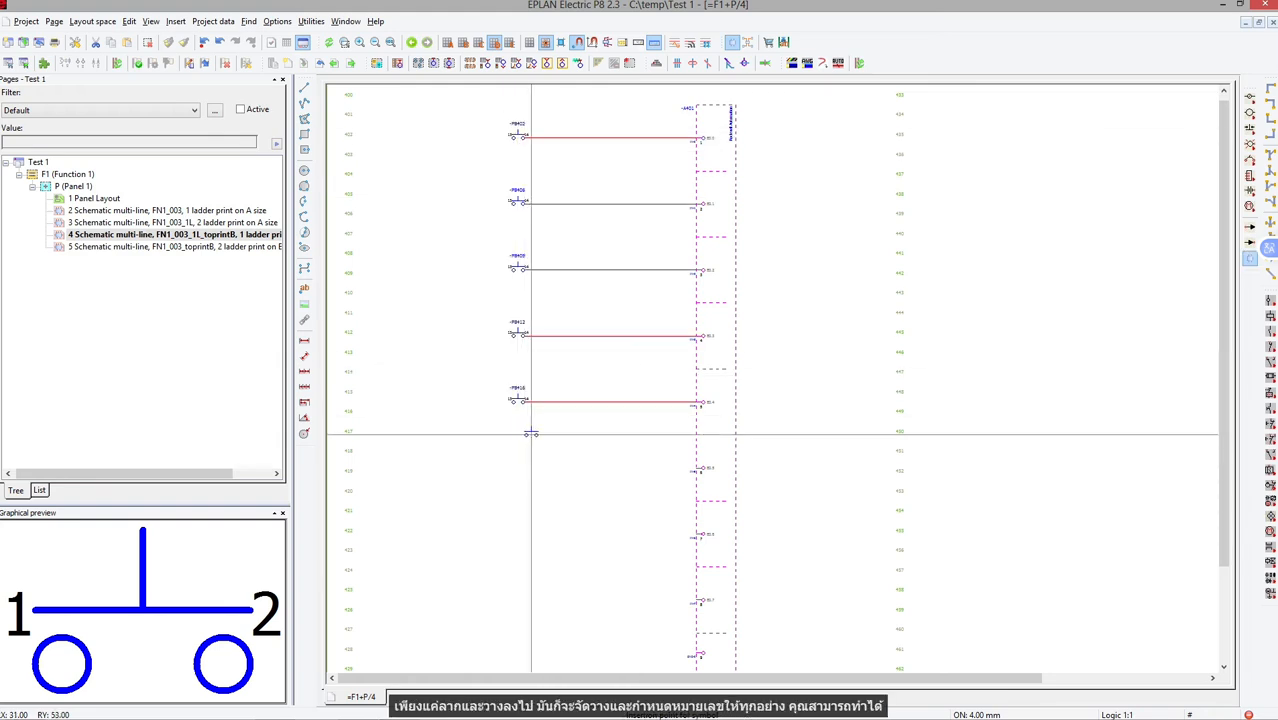
Switch to the normally closed pushbutton symbol and place one on each of the next three PLC inputs.
left_click(1251, 132)
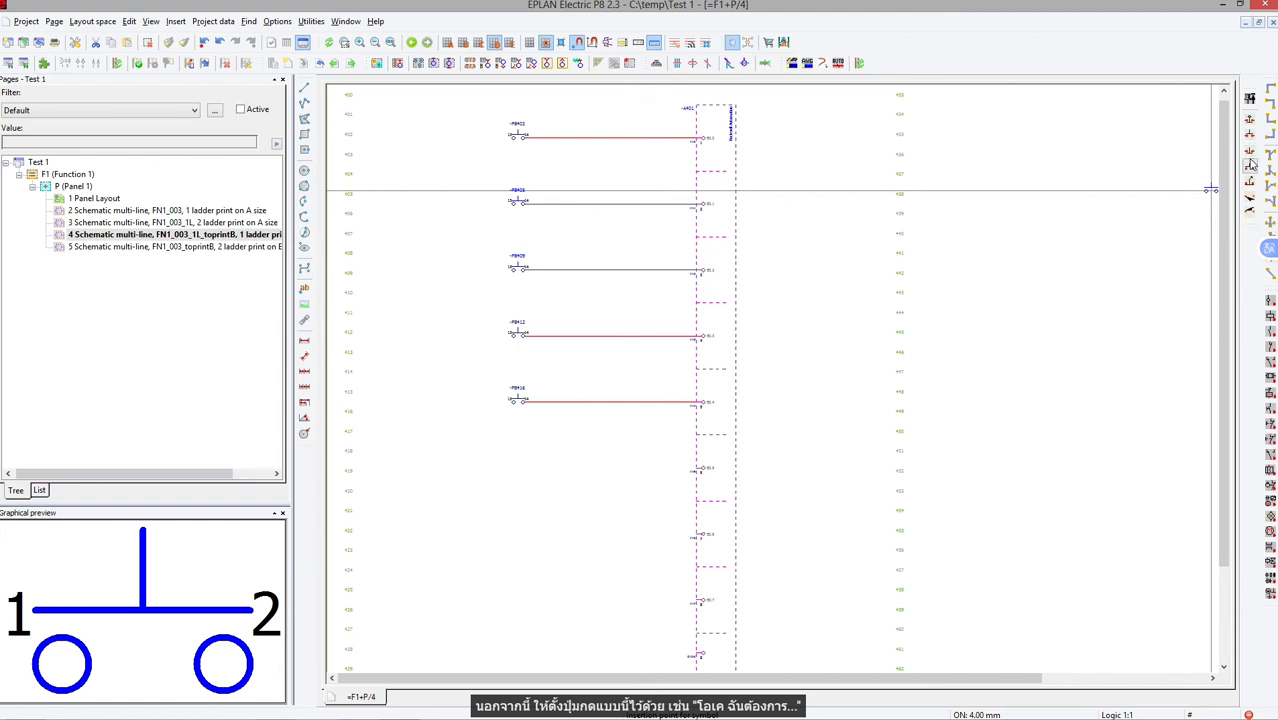
left_click(1250, 164)
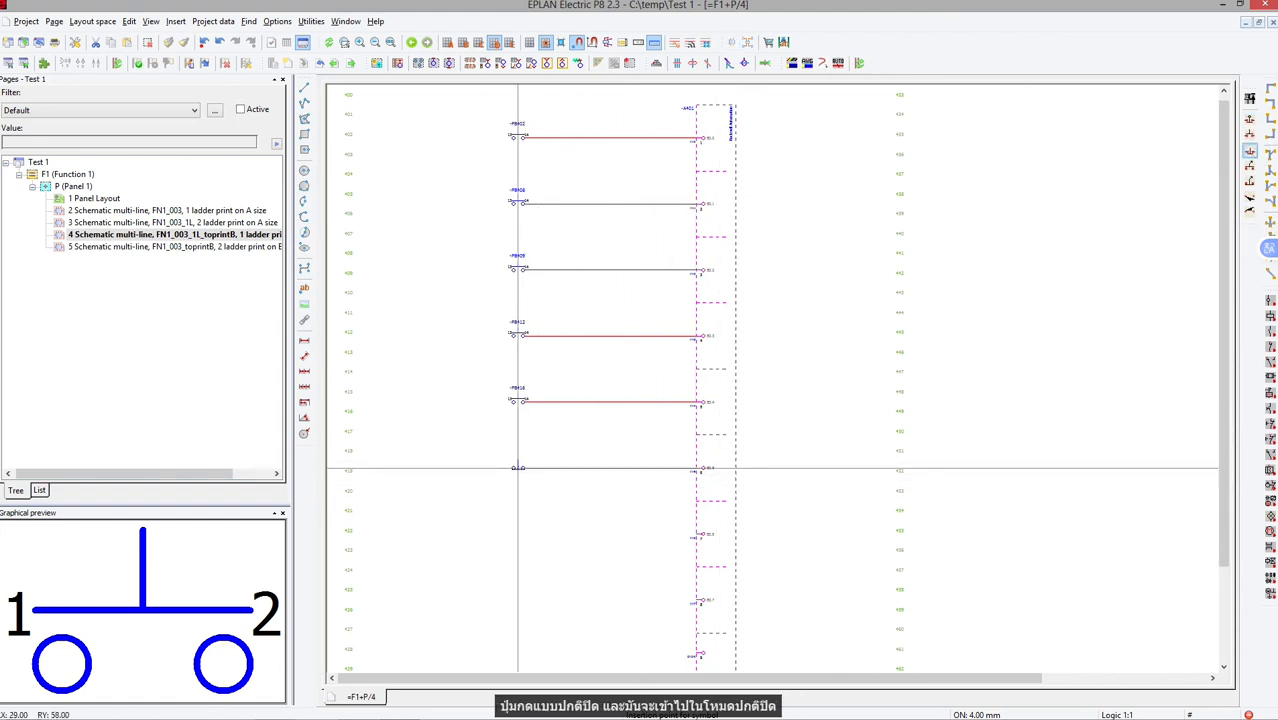
left_click_drag(518, 467, 517, 646)
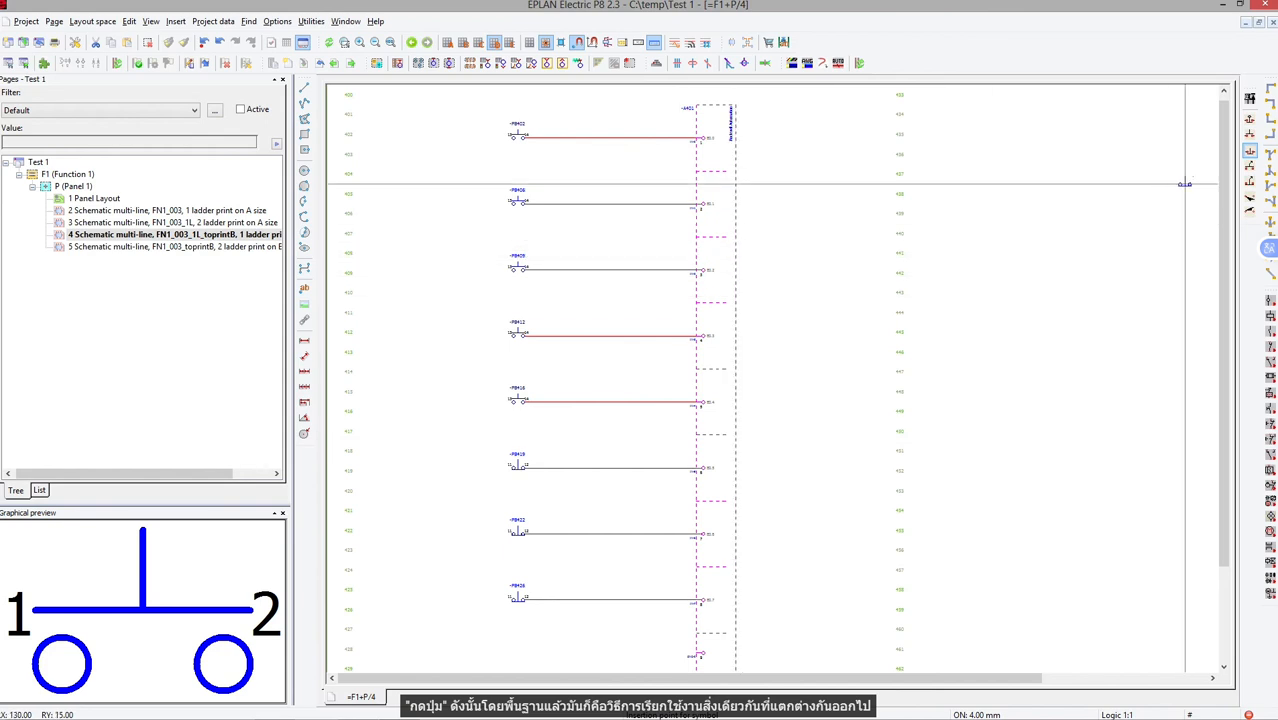
Place right-facing T-nodes with 1st target above, 2nd target below, joining all eight pushbutton rungs to one vertical supply line.
left_click(176, 21)
mouse_move(200, 182)
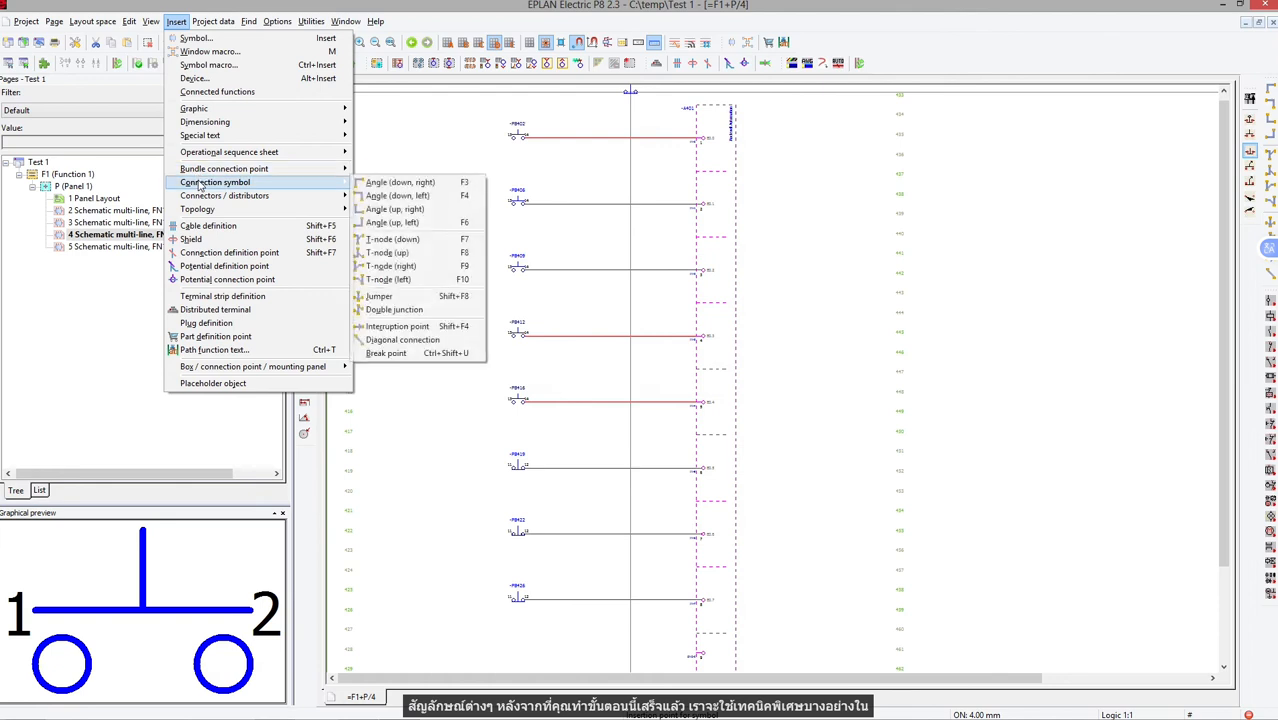
left_click(398, 266)
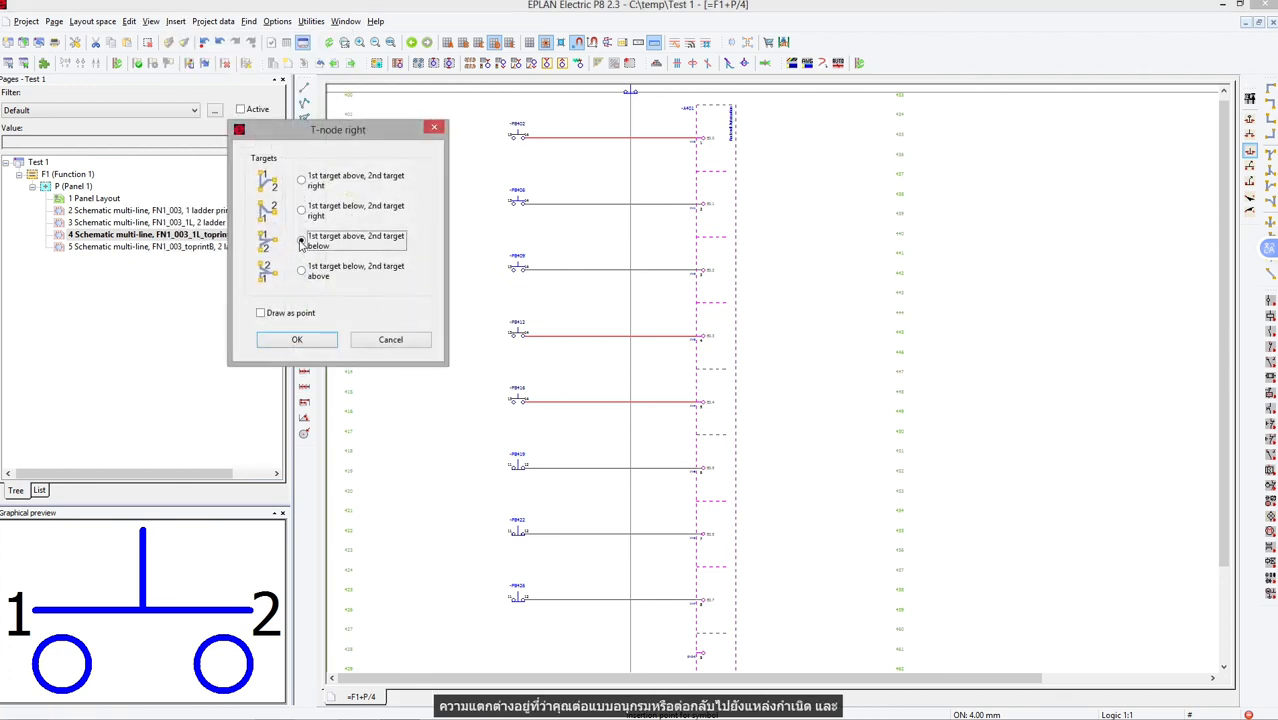
left_click(316, 344)
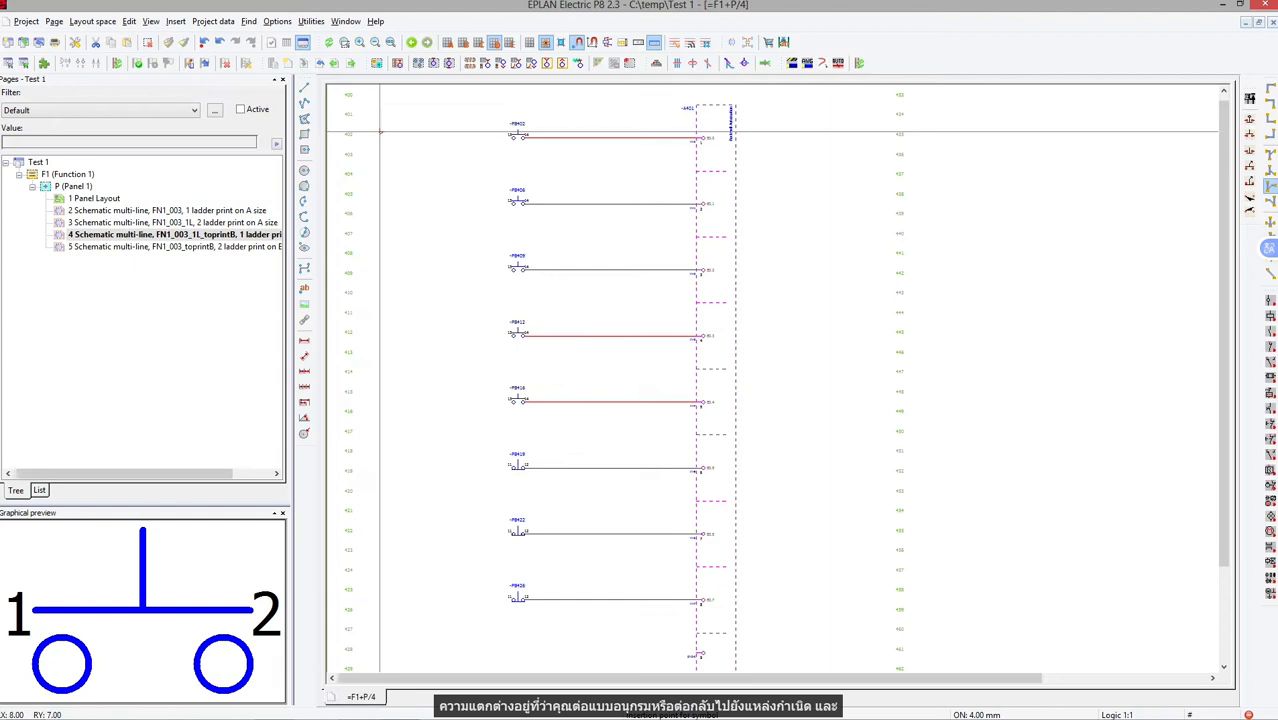
mouse_move(384, 138)
left_mouse_down()
mouse_move(414, 454)
mouse_move(386, 605)
left_mouse_up()
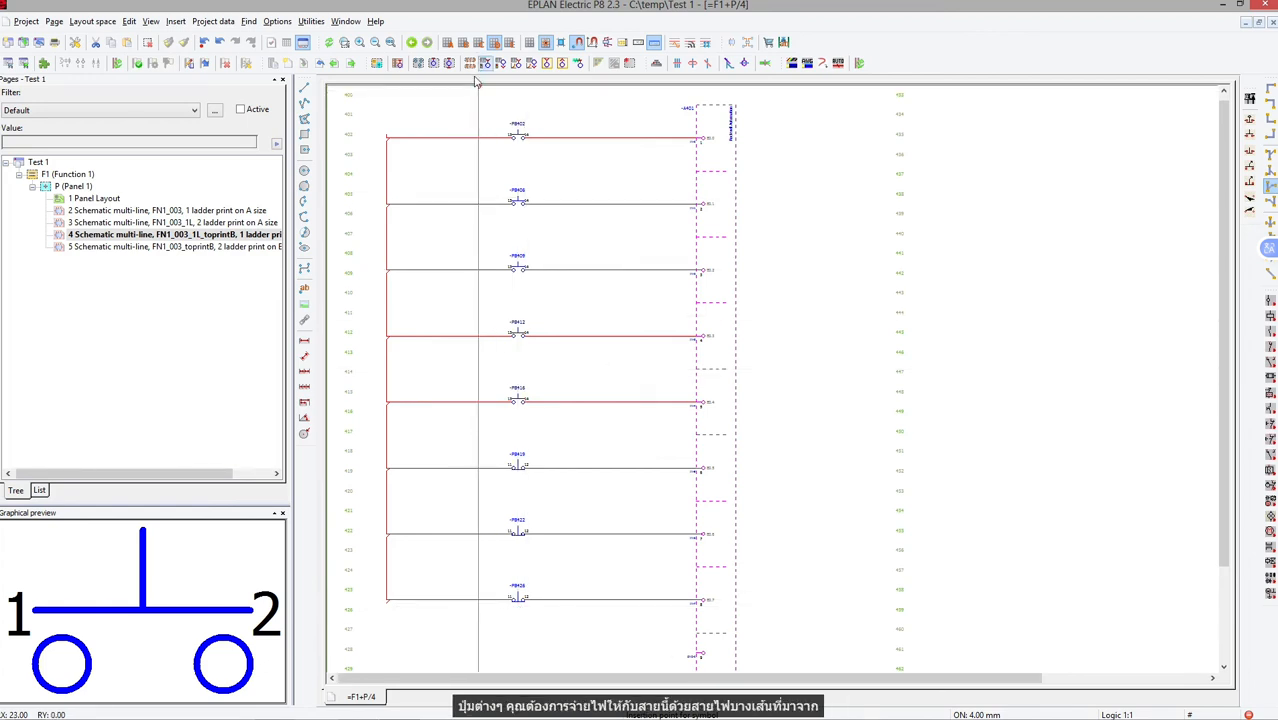
Insert a downward-pointing interruption point above the first rung on the supply line and link it to the existing 24VDC2 point at =F1+P/224.
left_click(175, 21)
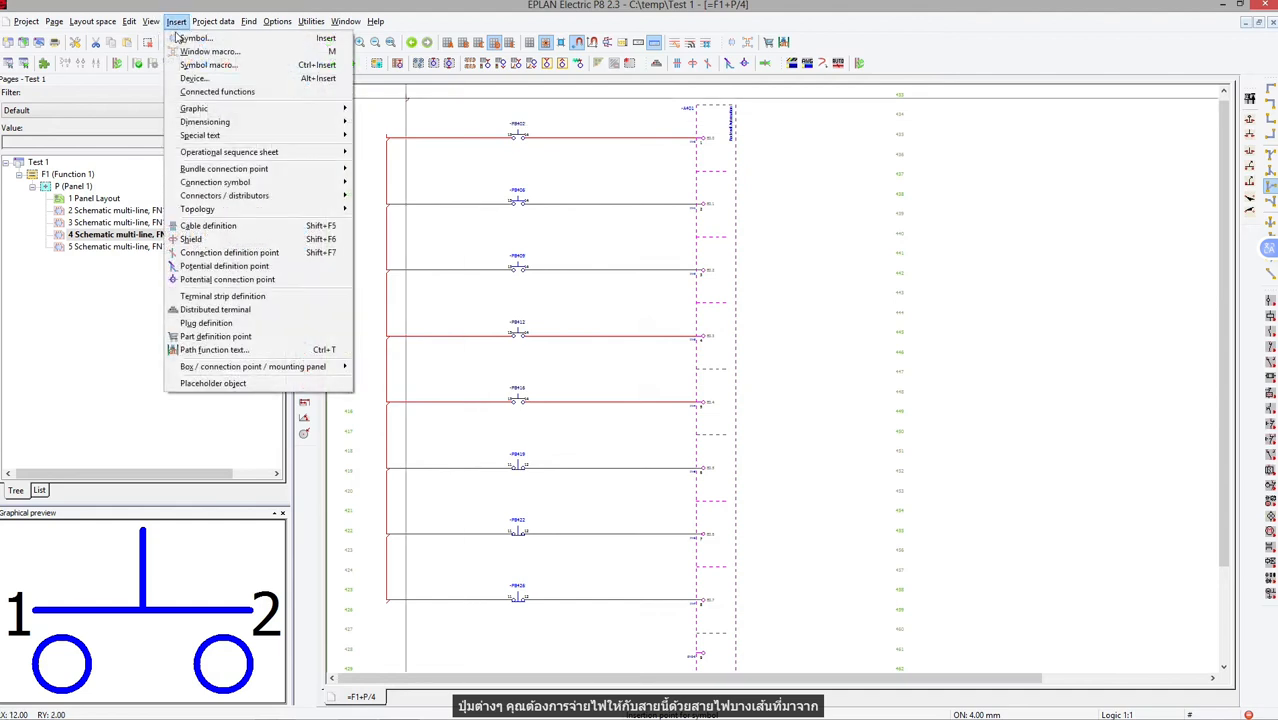
mouse_move(235, 184)
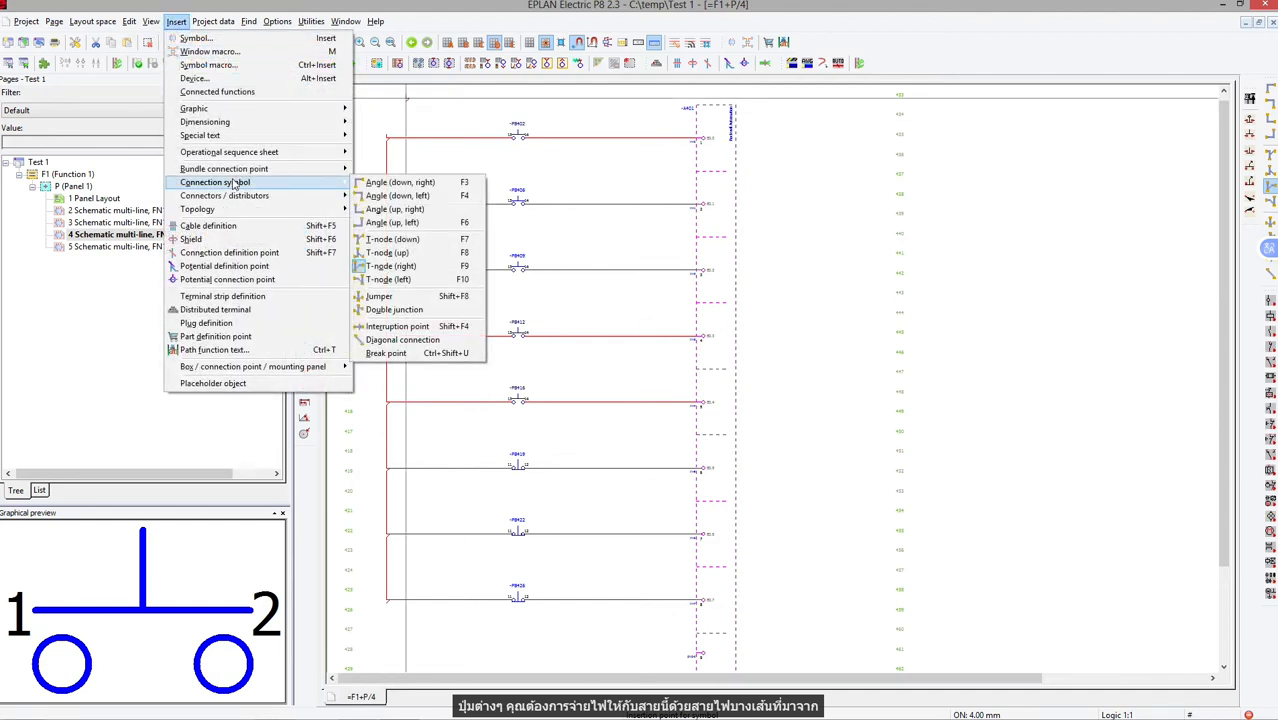
left_click(410, 327)
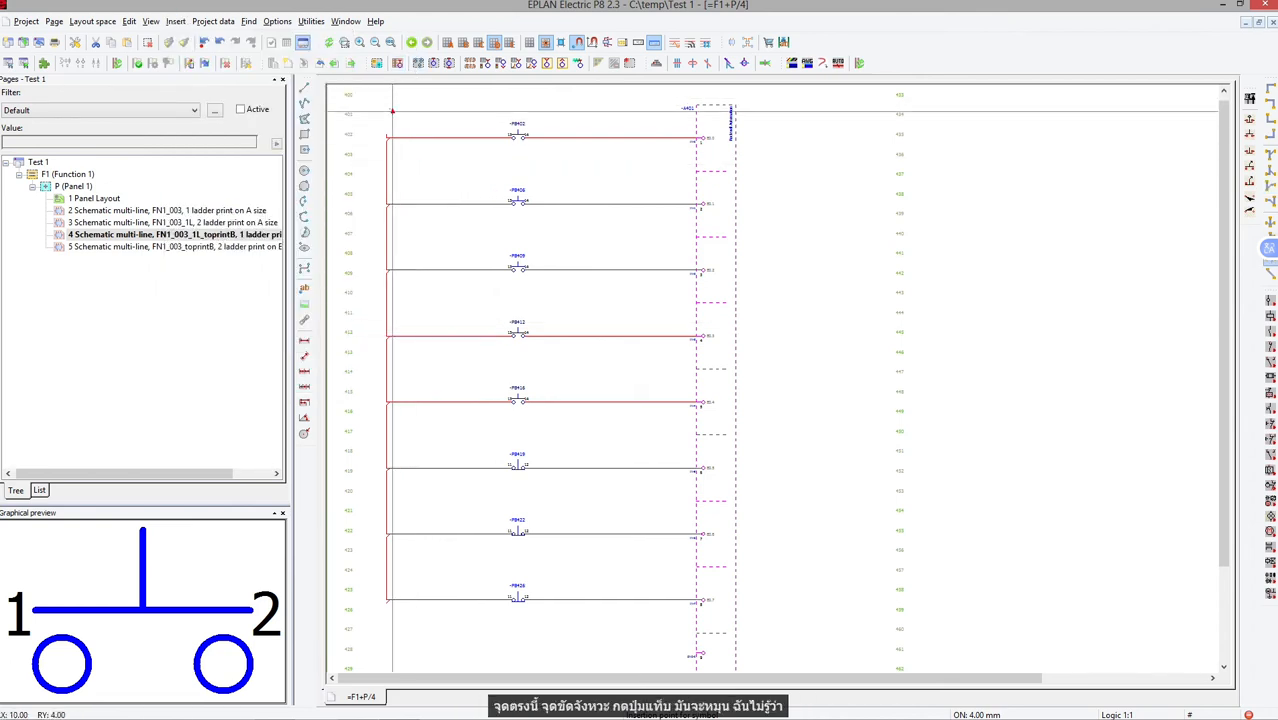
scroll(392, 112, "up", 3)
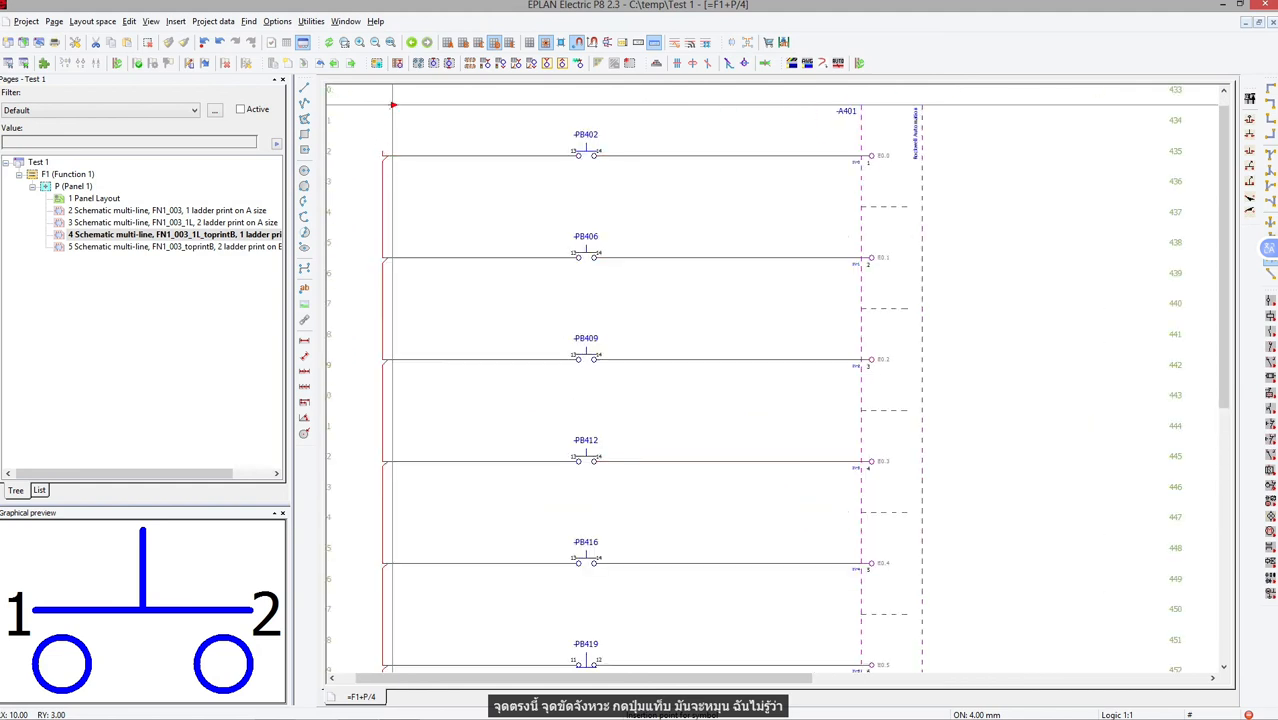
scroll(423, 125, "up", 1)
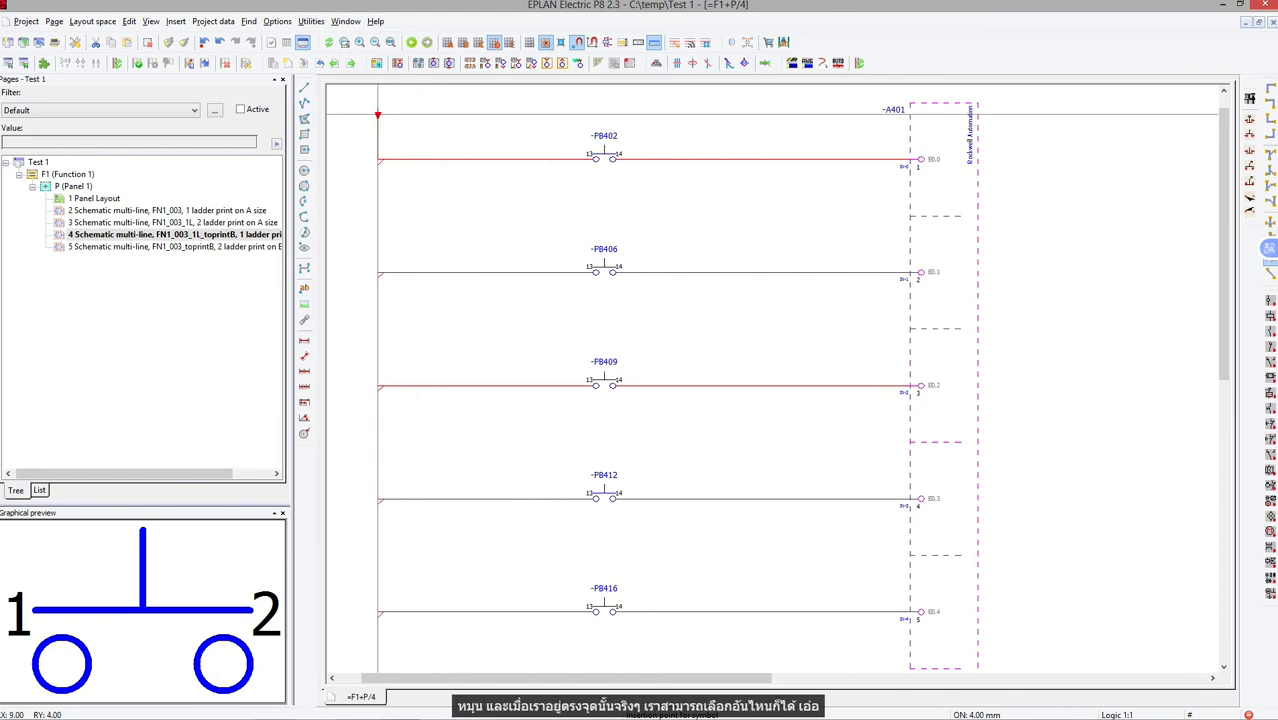
left_click(378, 114)
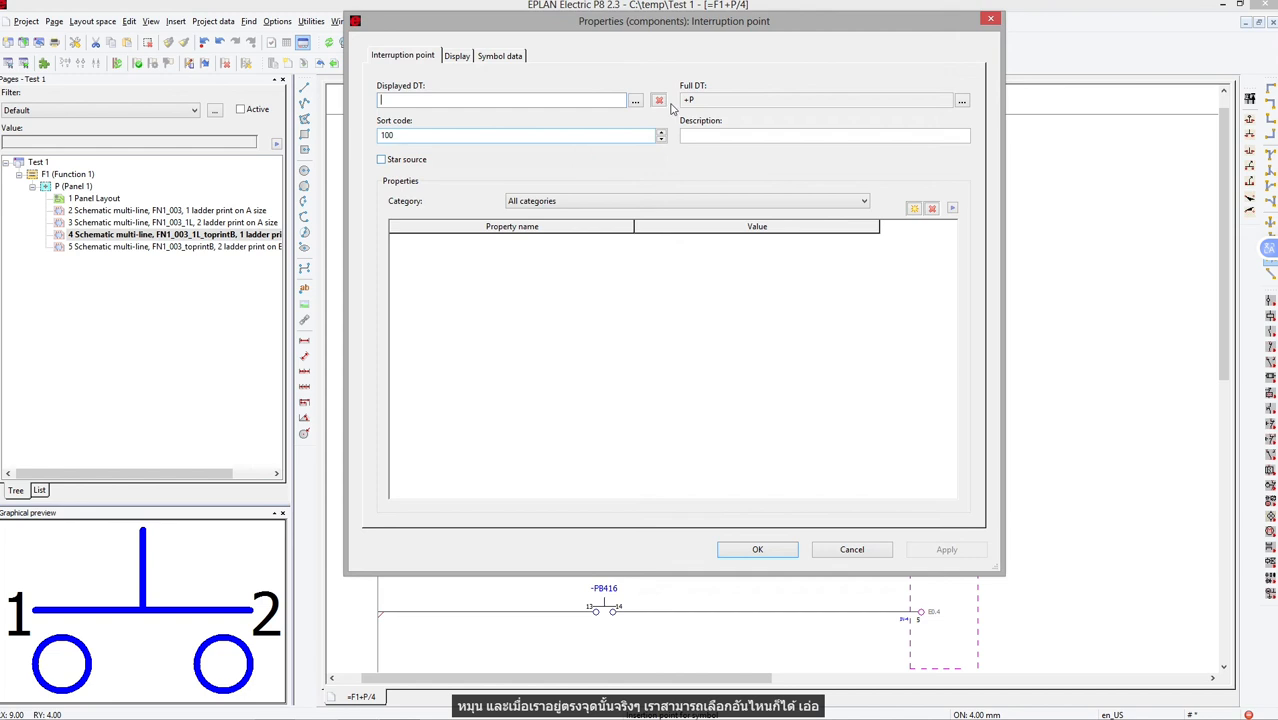
left_click(635, 101)
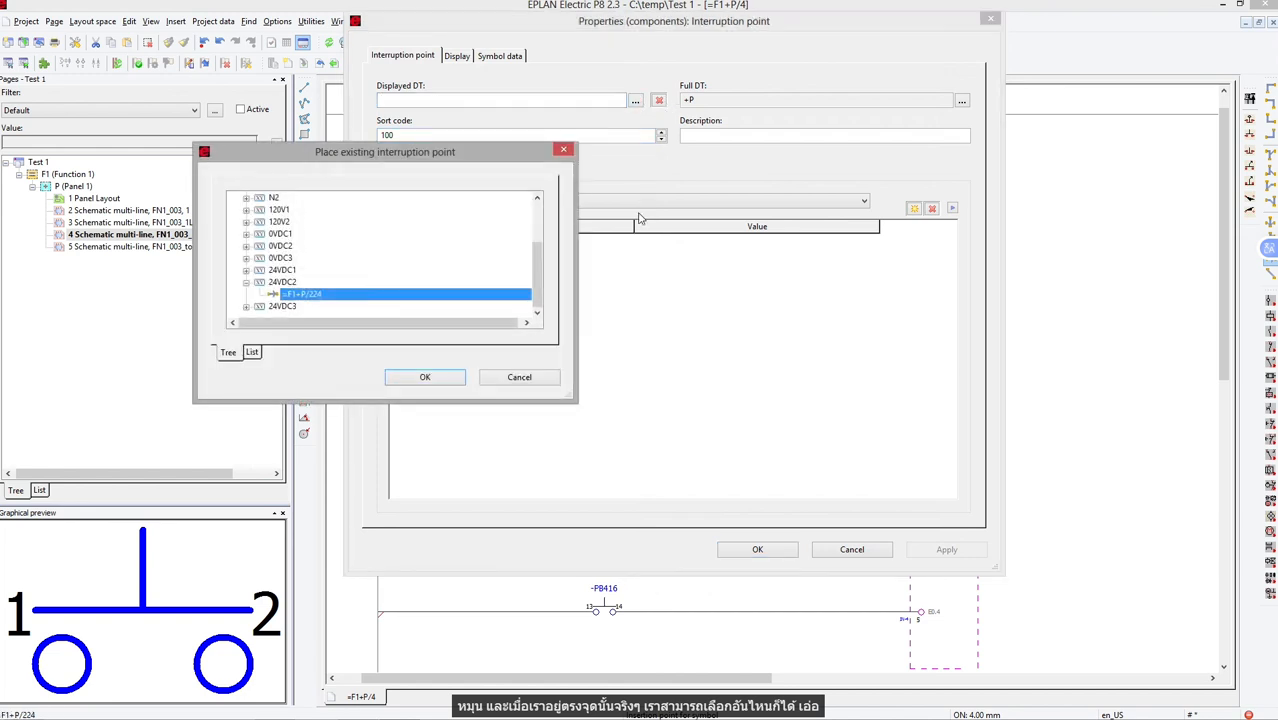
left_click(424, 378)
left_click(759, 549)
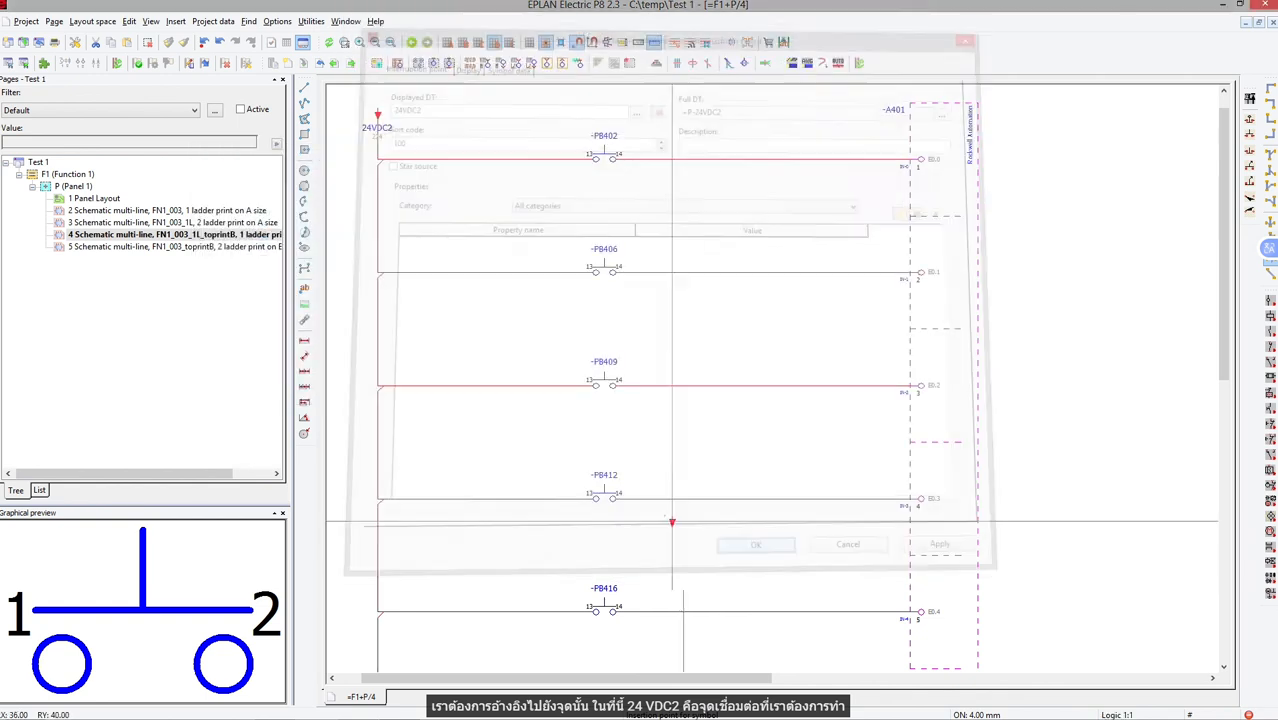
key("Escape")
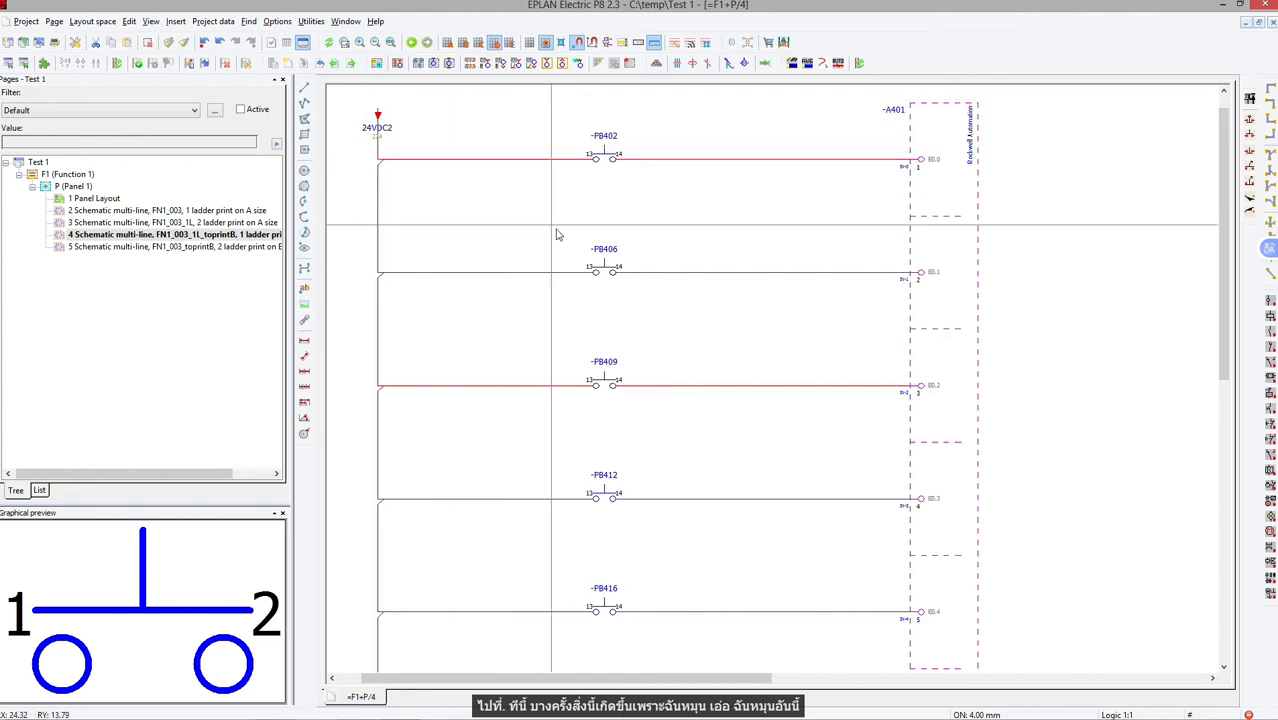
Copy the 24VDC2 interruption point to the lower end of the vertical supply line, below the last pushbutton rung.
left_click_drag(380, 677, 352, 675)
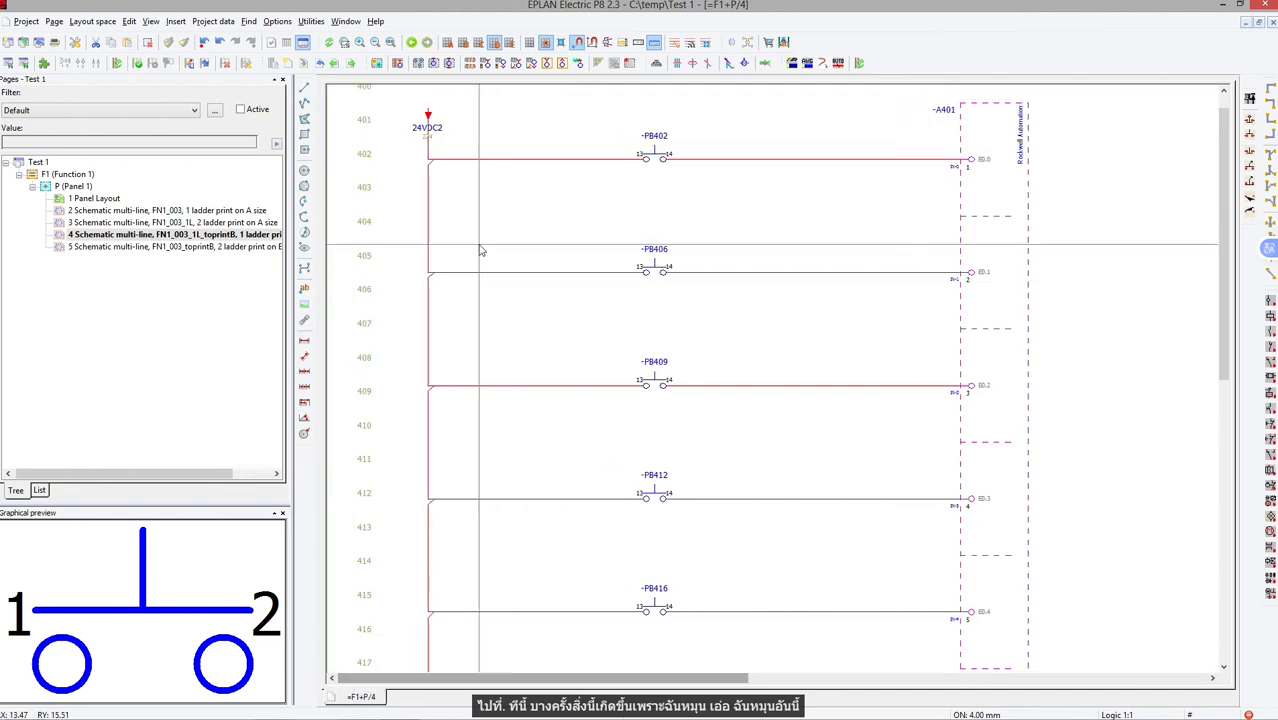
scroll(440, 130, "down", 5)
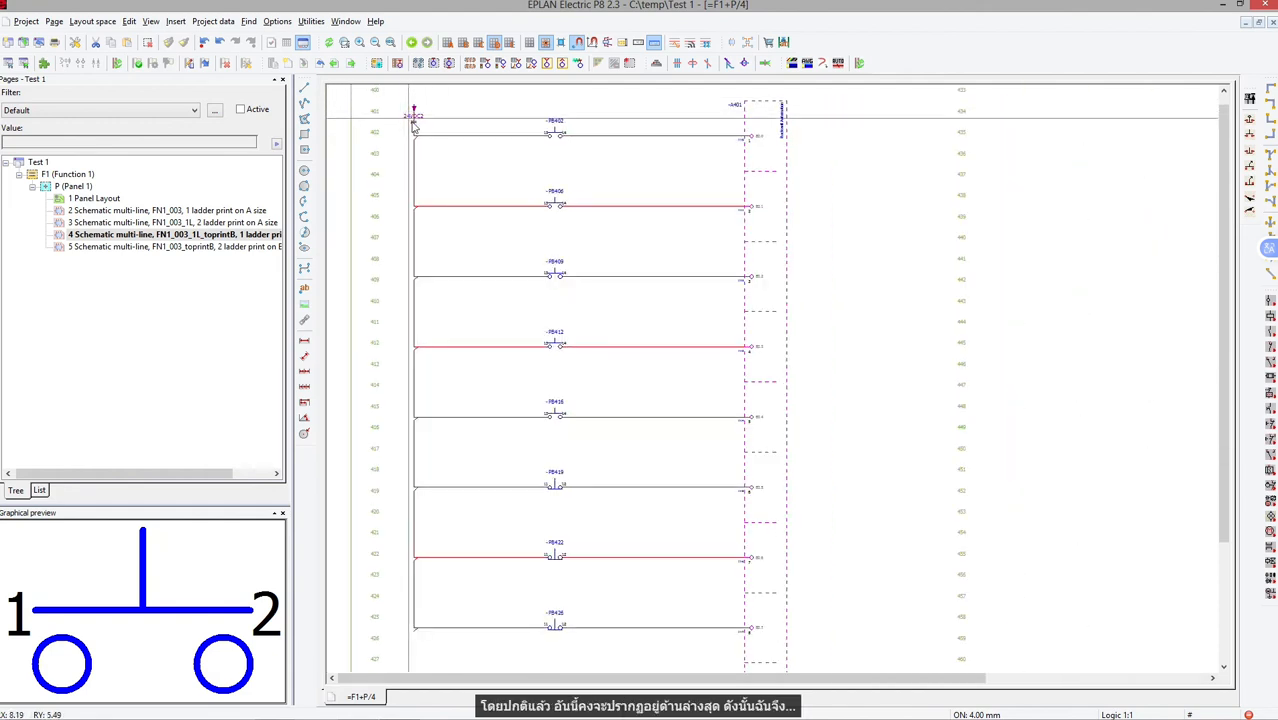
left_click_drag(420, 119, 421, 658, "ctrl")
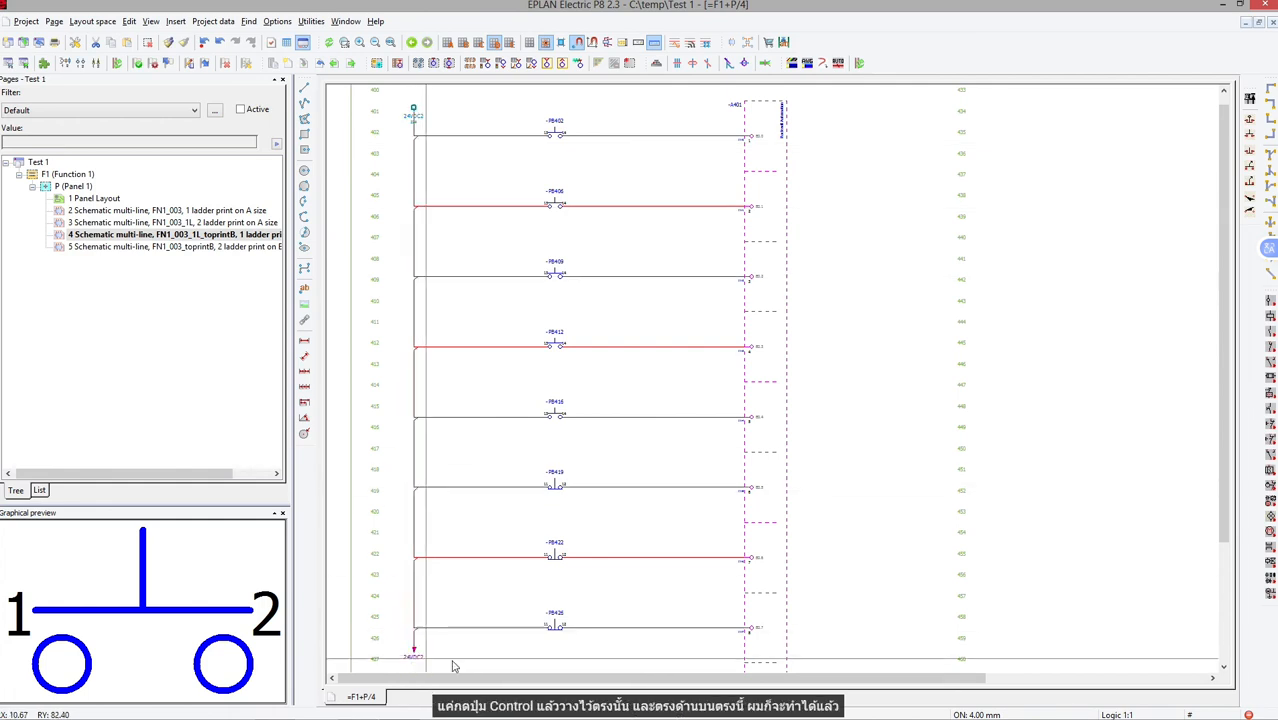
Change the symbol variant of the upper 24VDC2 interruption point to Variant H.
double_click(413, 110)
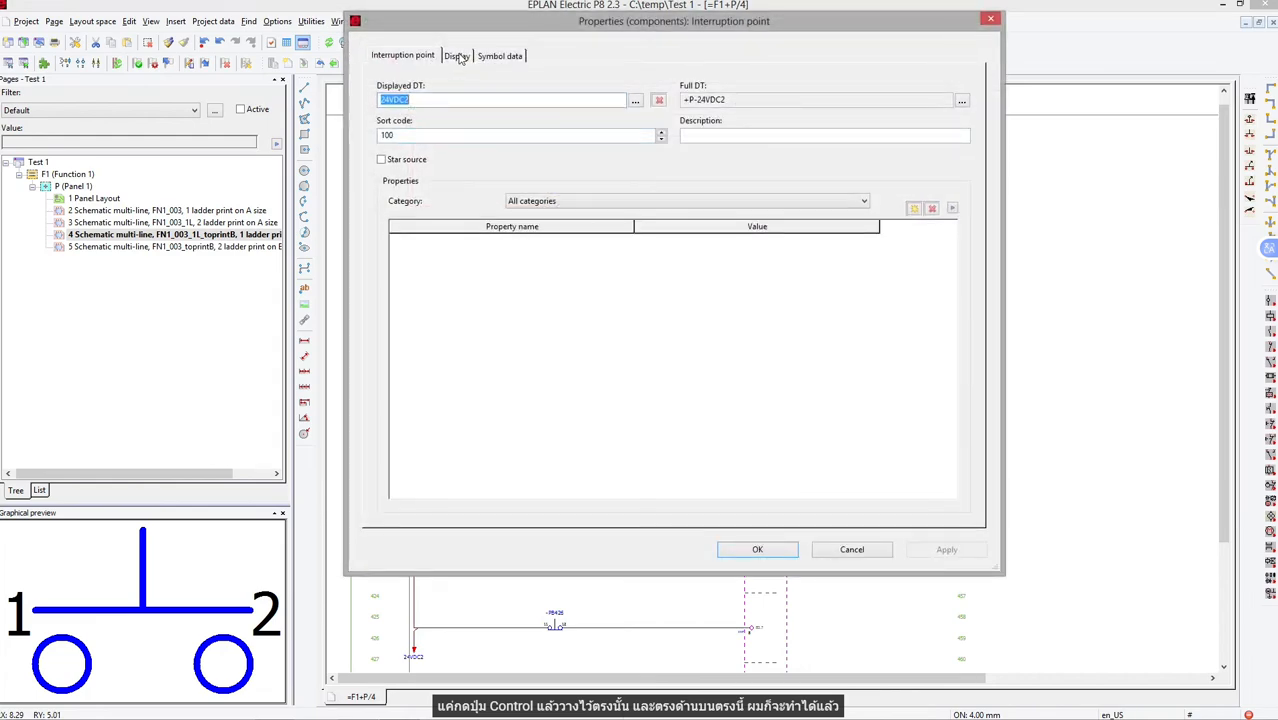
left_click(500, 56)
left_click(553, 141)
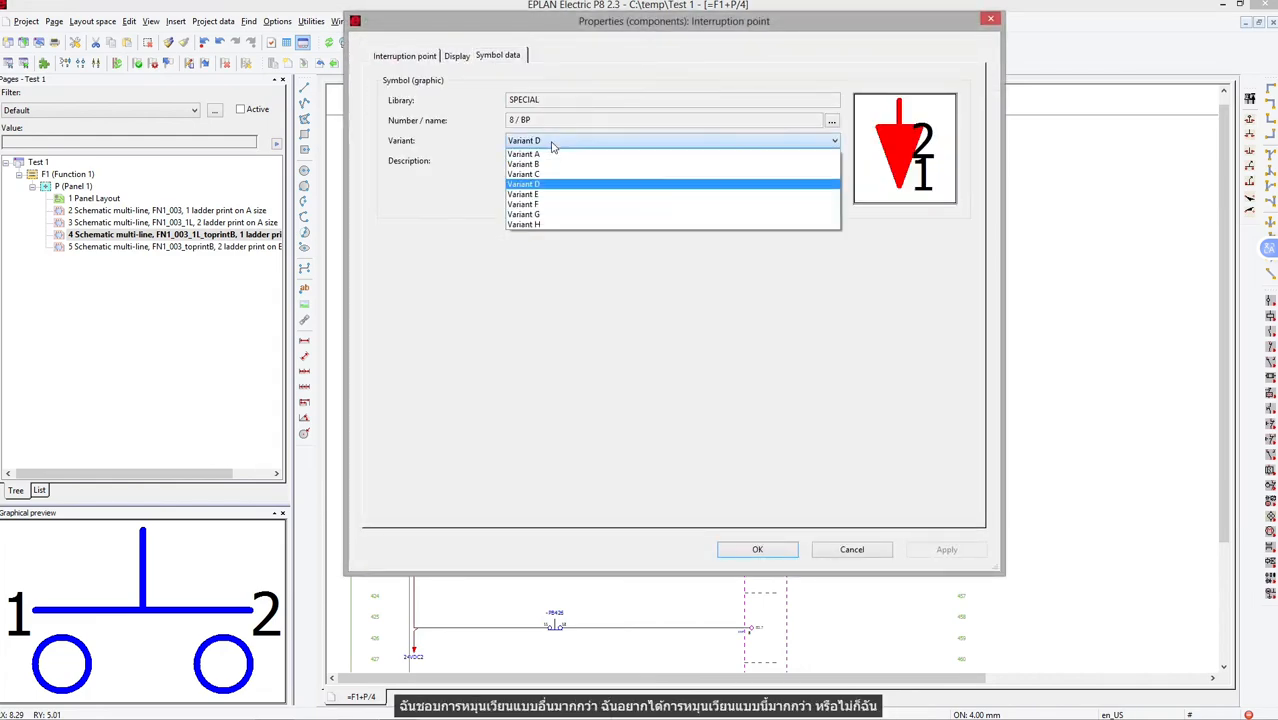
left_click(549, 226)
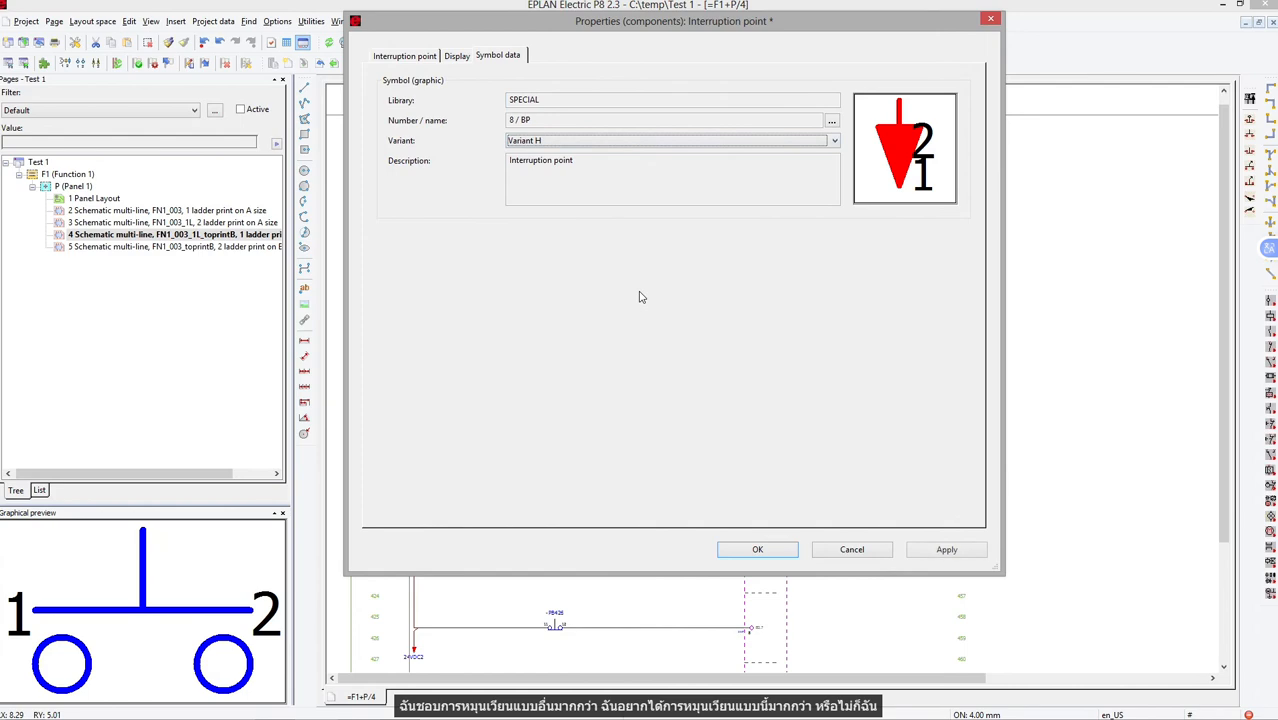
left_click(757, 551)
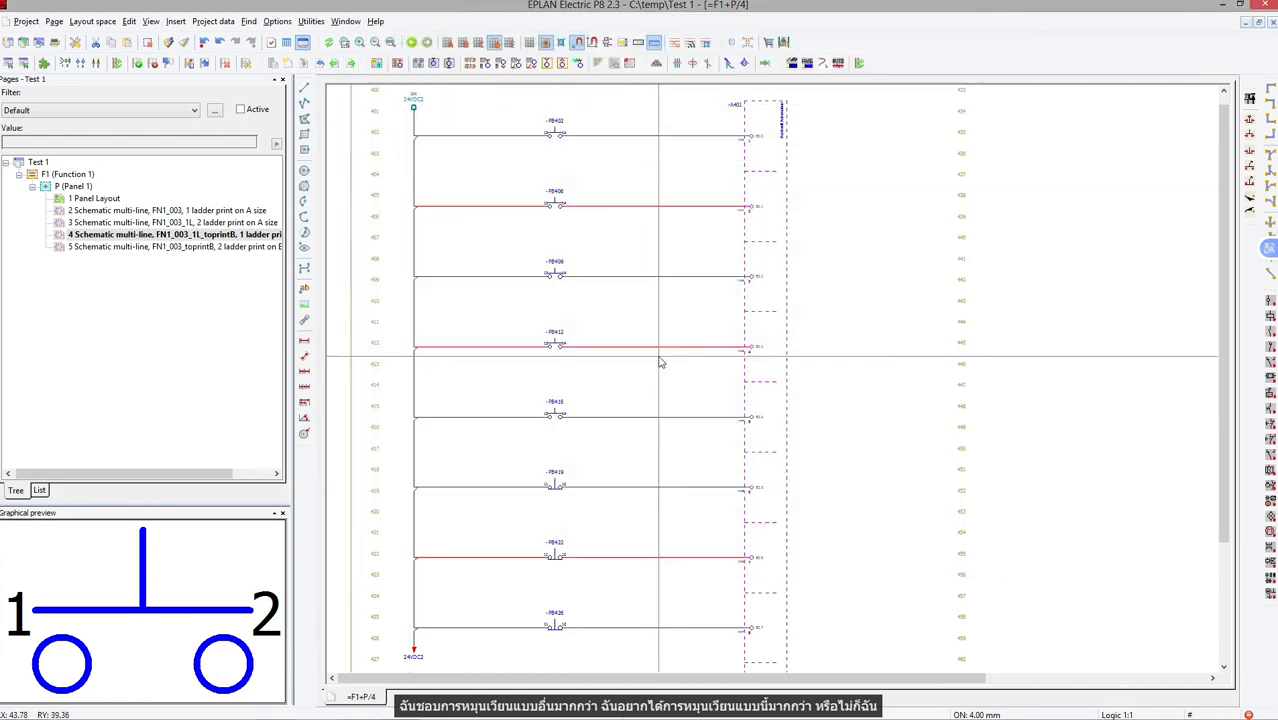
Review the property arrangement options in the upper interruption point's display settings, leaving without changes.
double_click(411, 99)
left_click(456, 57)
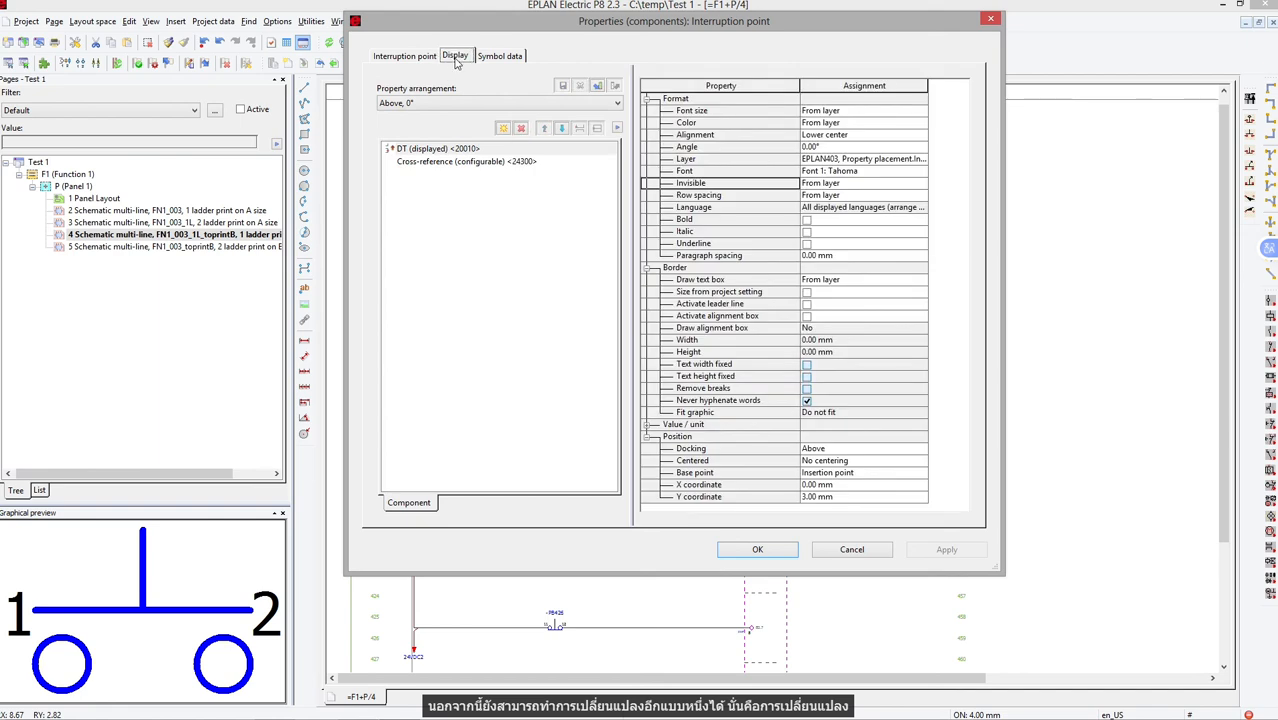
left_click(423, 104)
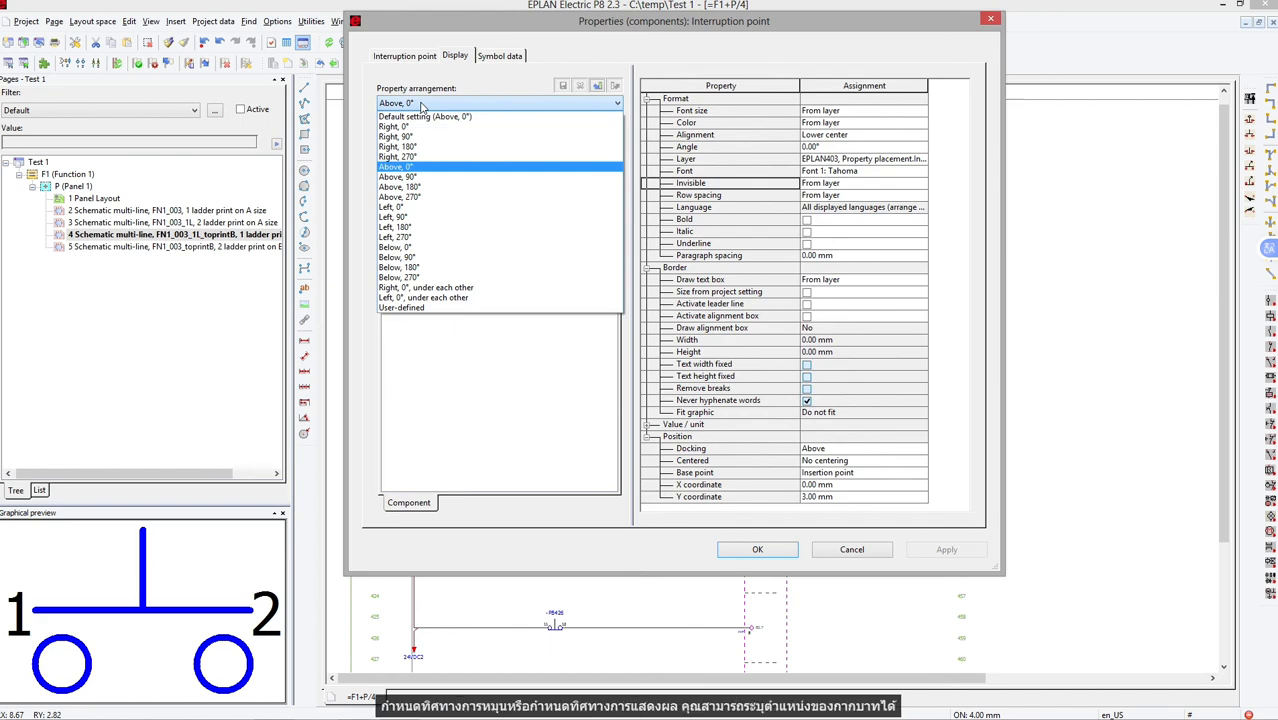
key("Escape")
key("Escape")
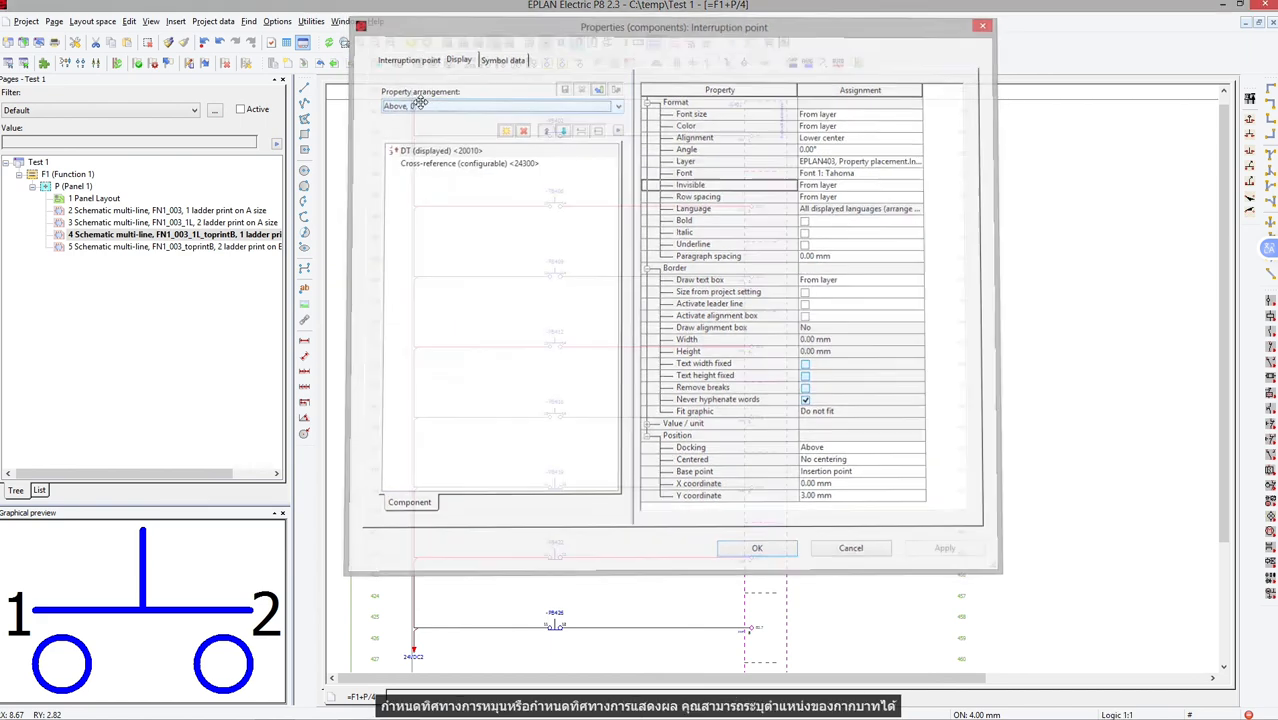
Follow the 24VDC2 cross-reference to its counterpart on page 2 and return to page 4.
scroll(365, 93, "up", 2)
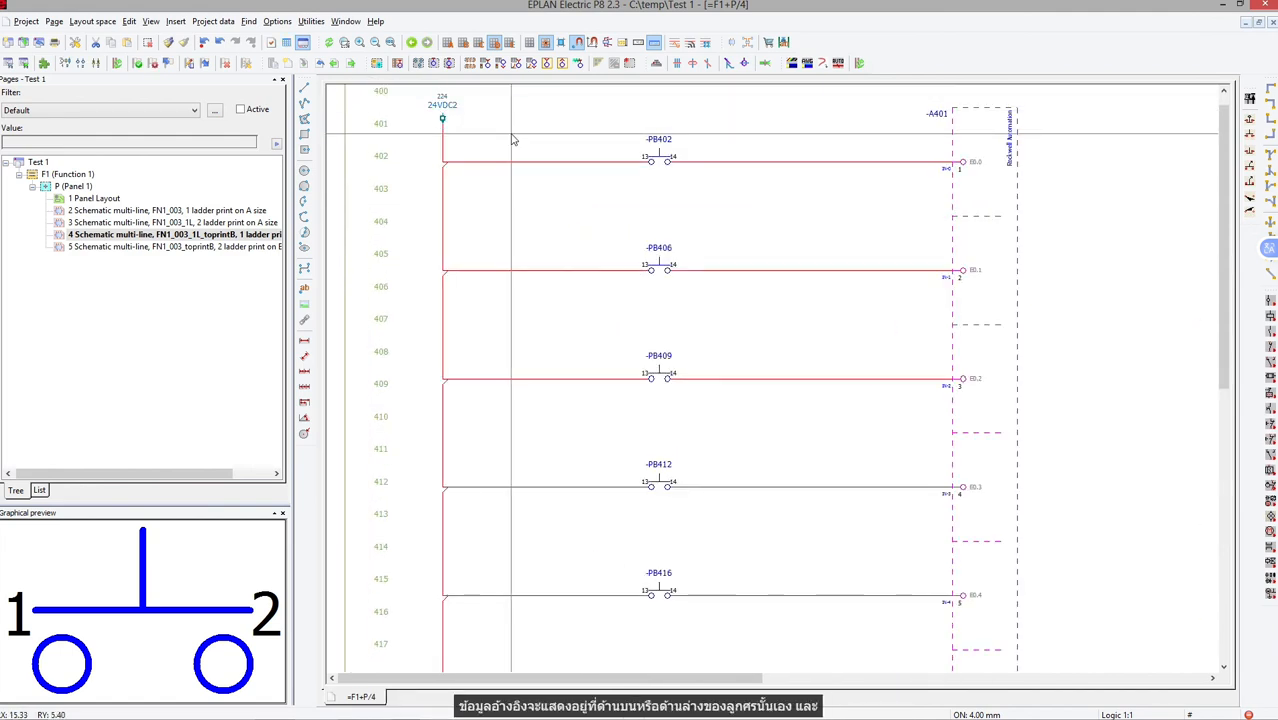
key("f")
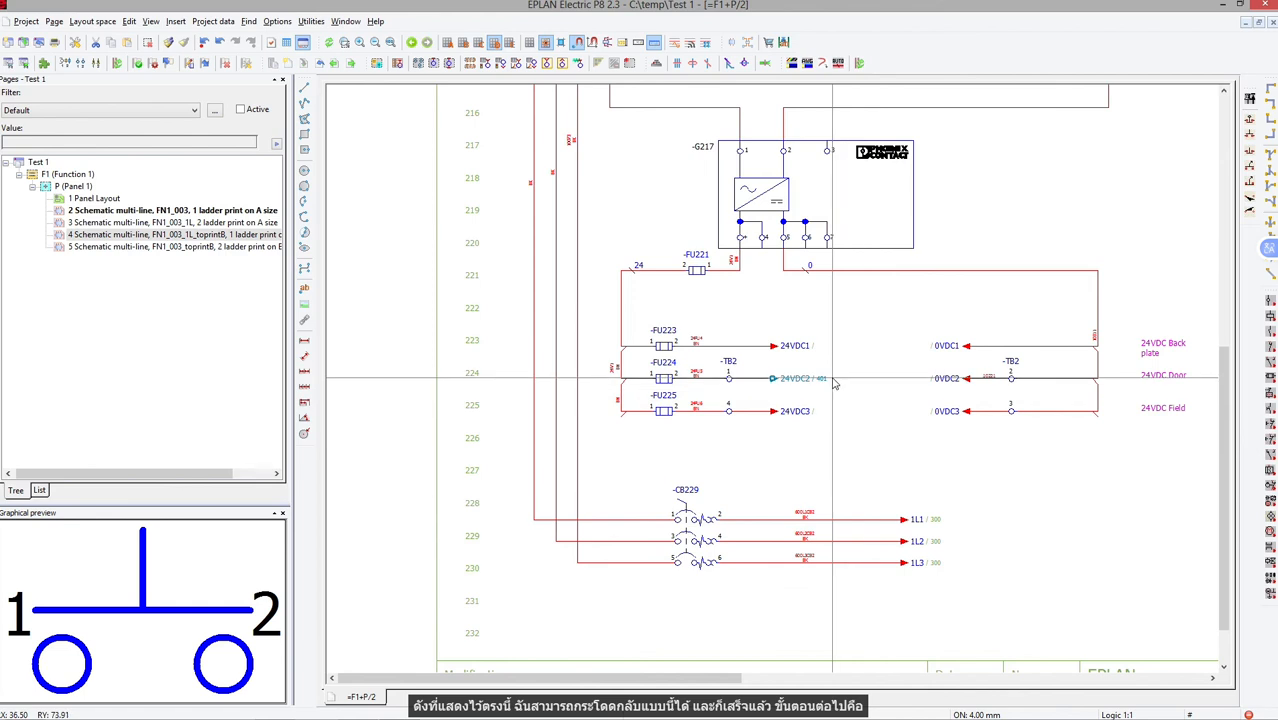
key("f")
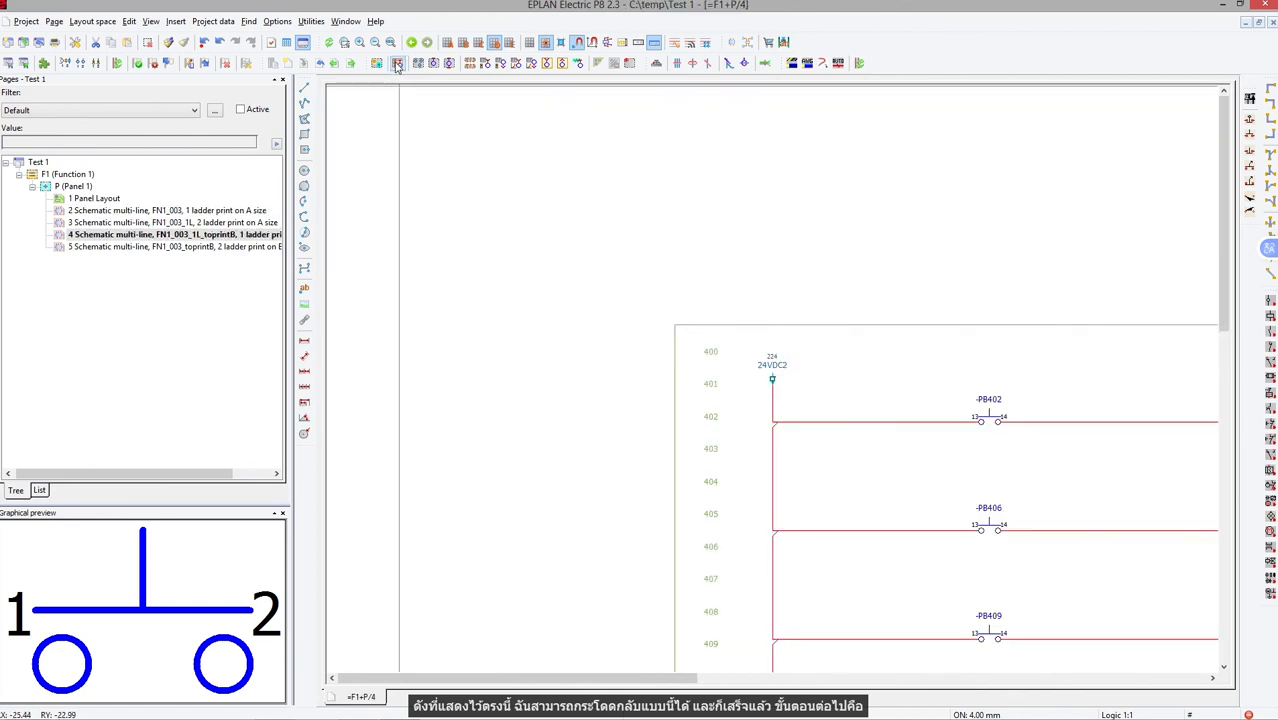
Insert a column of terminals across all eight rungs between the 24VDC2 supply line and the pushbuttons.
left_click(397, 64)
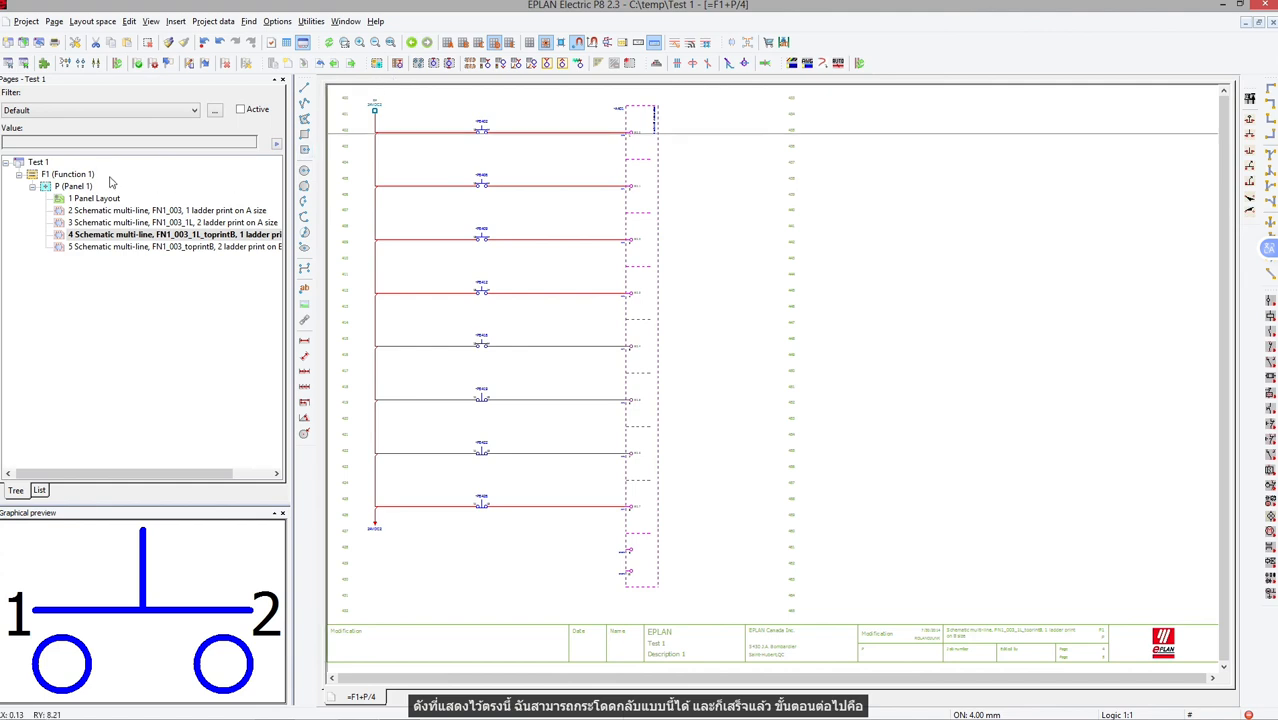
left_click(58, 165)
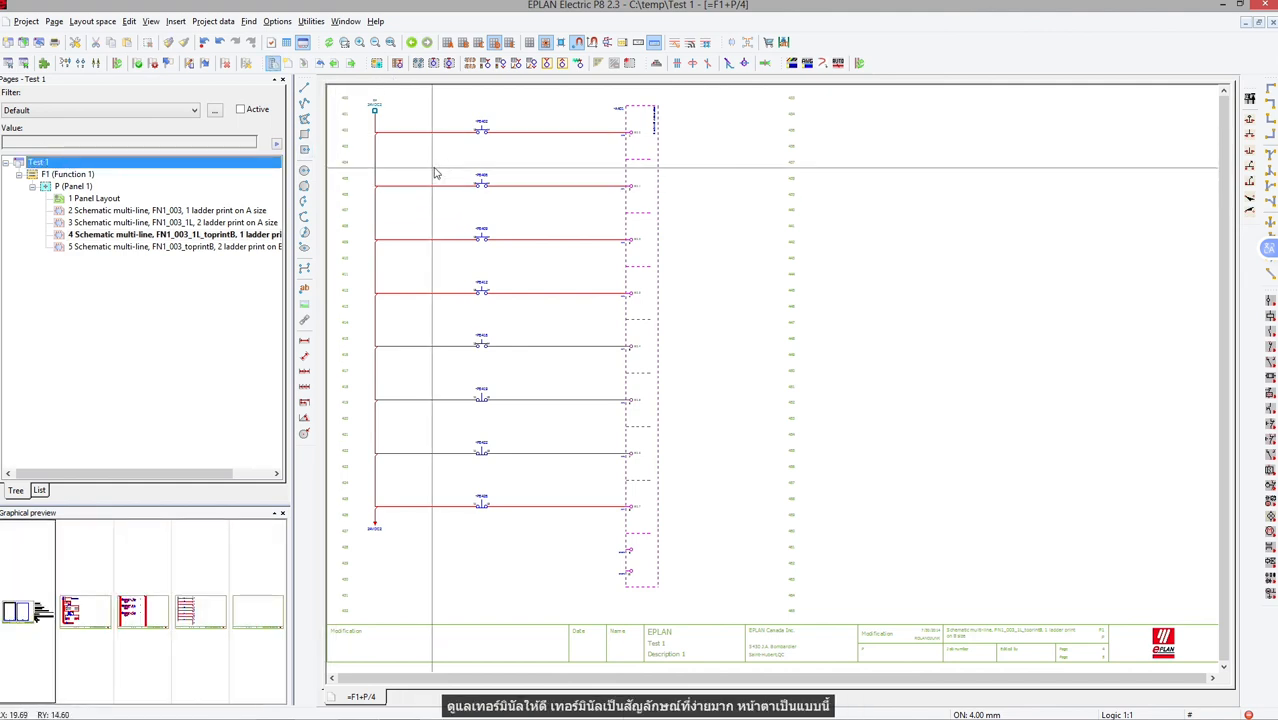
right_click(446, 153)
left_click(493, 222)
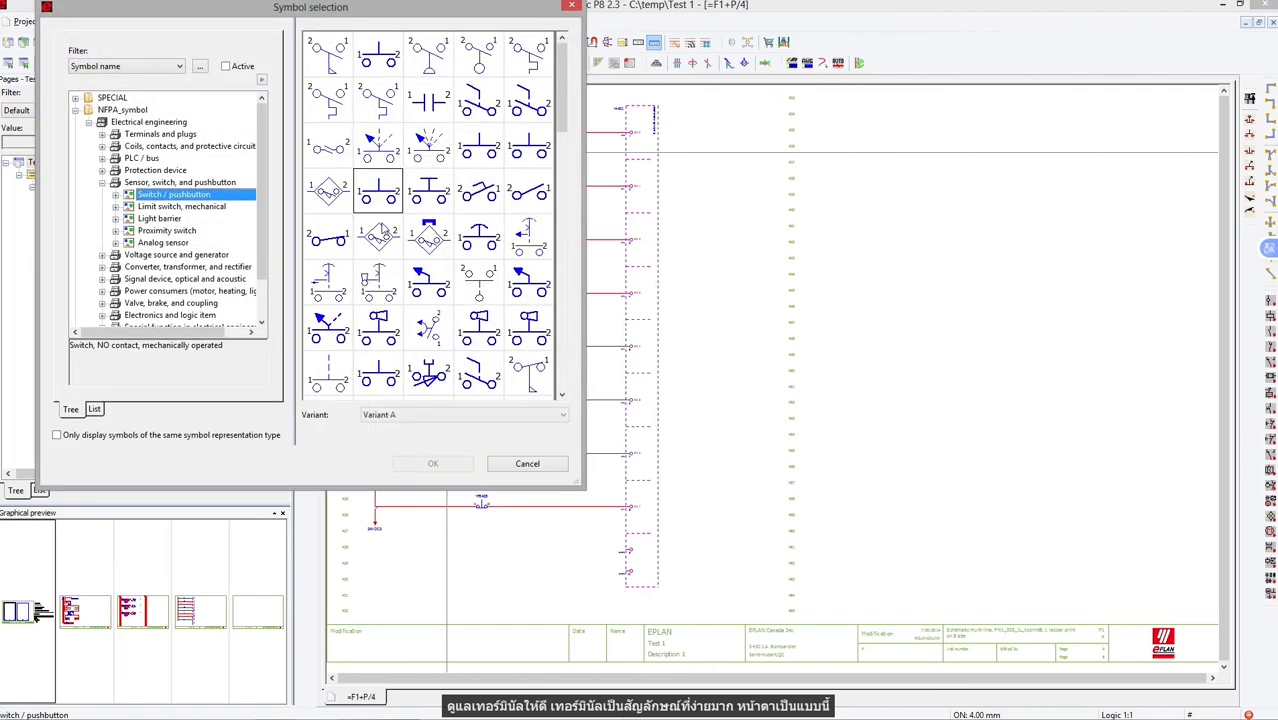
left_click(160, 134)
left_click(487, 112)
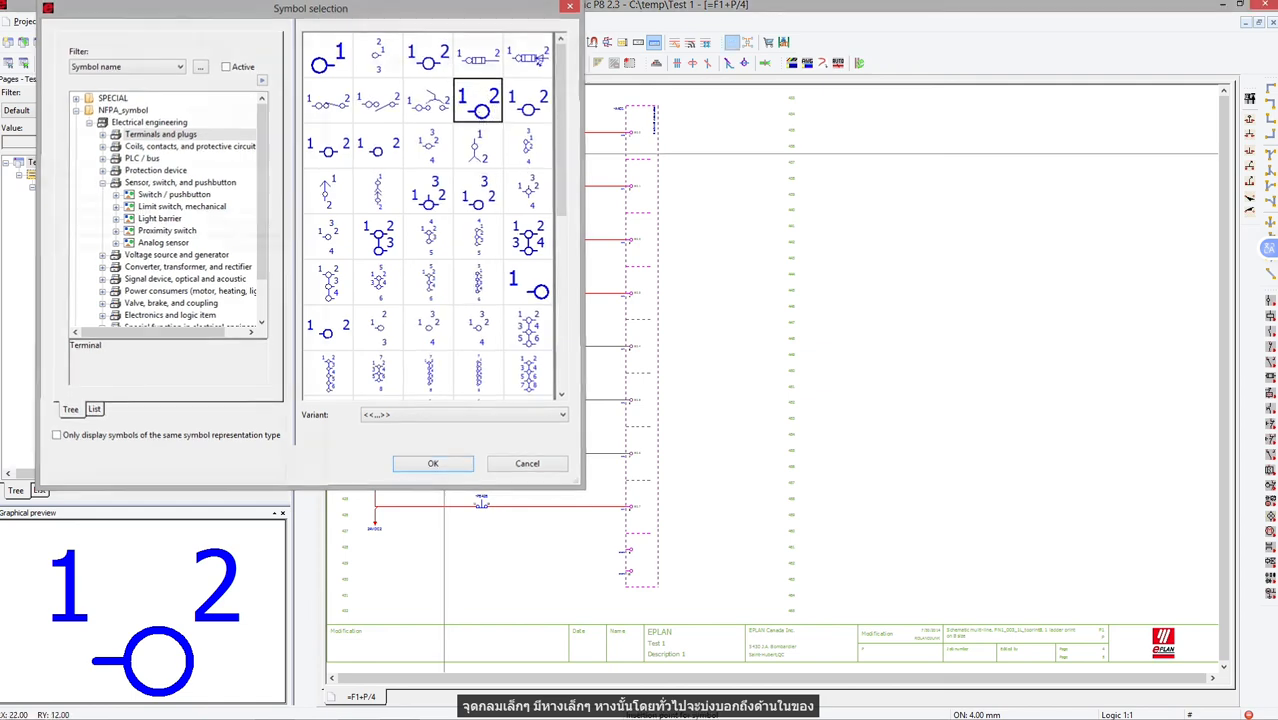
double_click(481, 108)
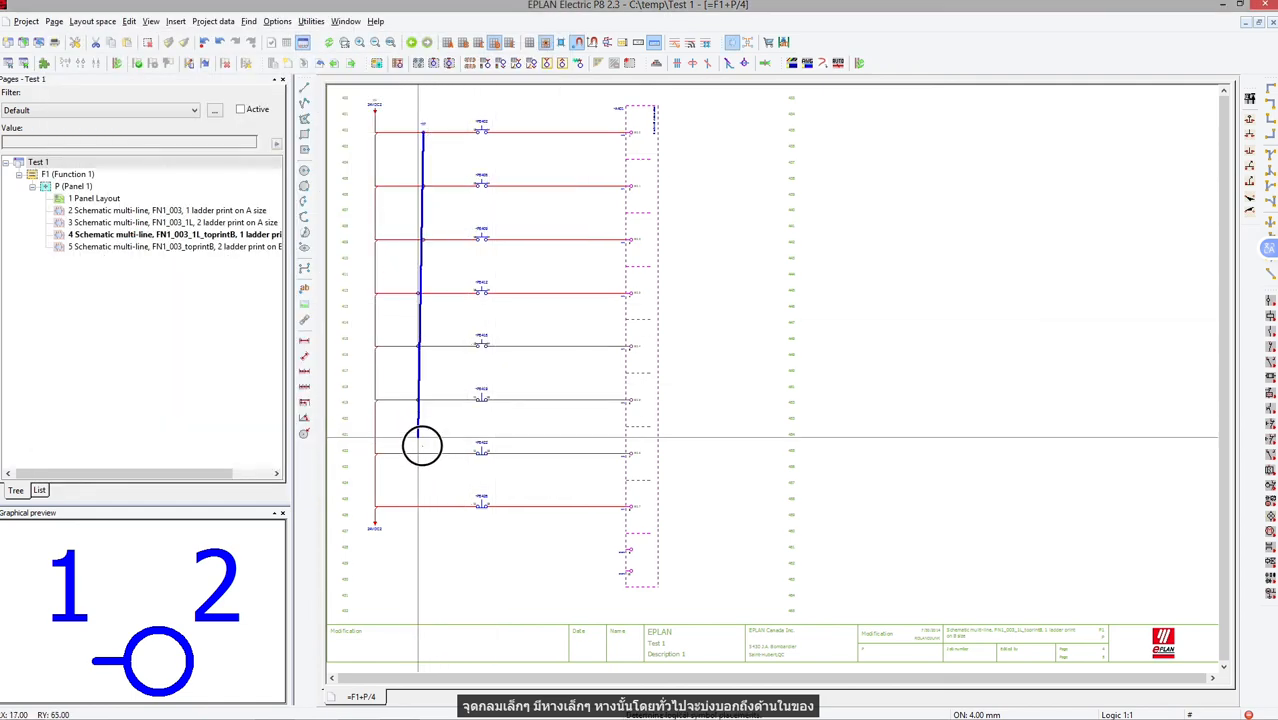
left_click_drag(425, 520, 425, 520)
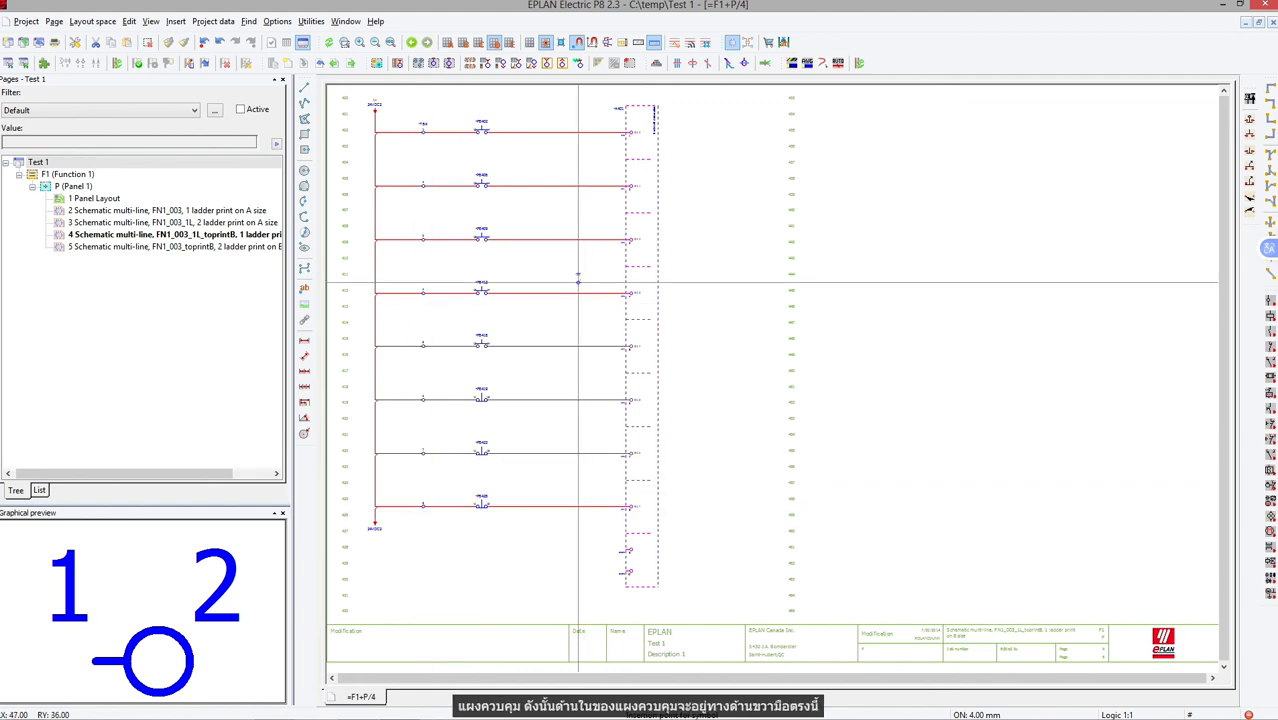
Place a second column of terminals across the eight rungs between the pushbuttons and the PLC input card.
scroll(562, 180, "up", 5)
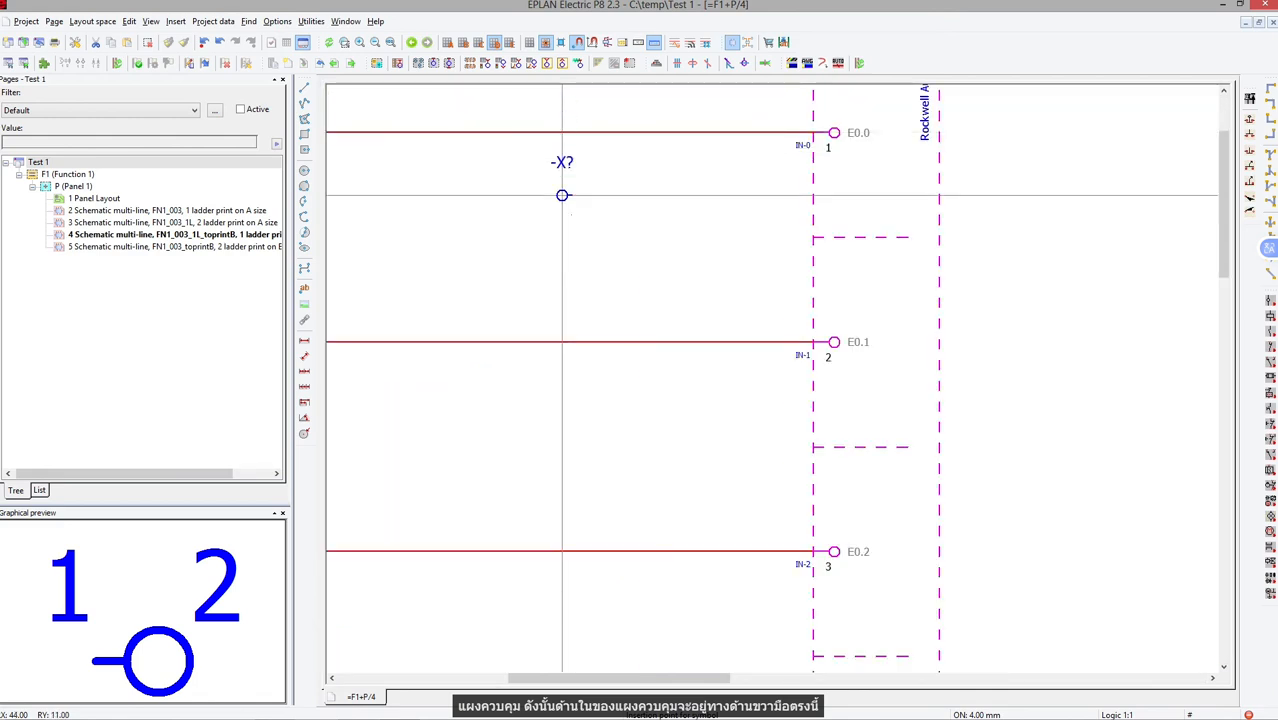
scroll(583, 216, "down", 5)
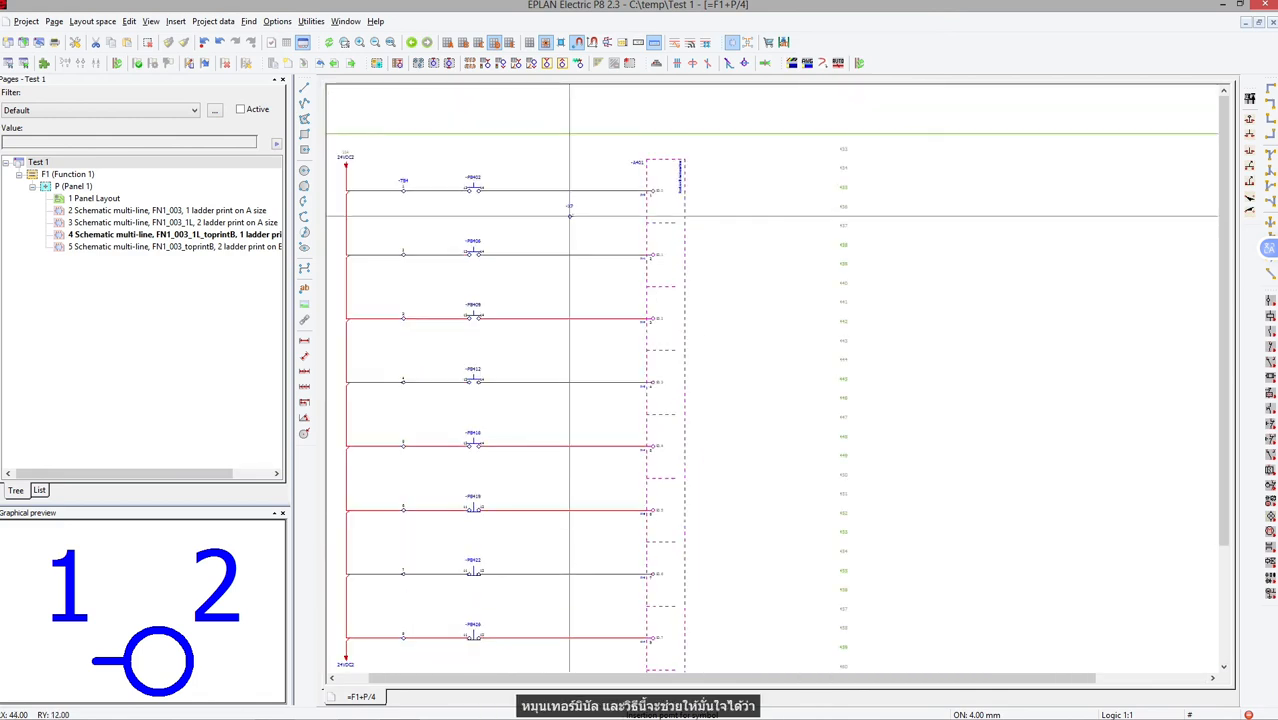
left_click_drag(550, 186, 548, 640)
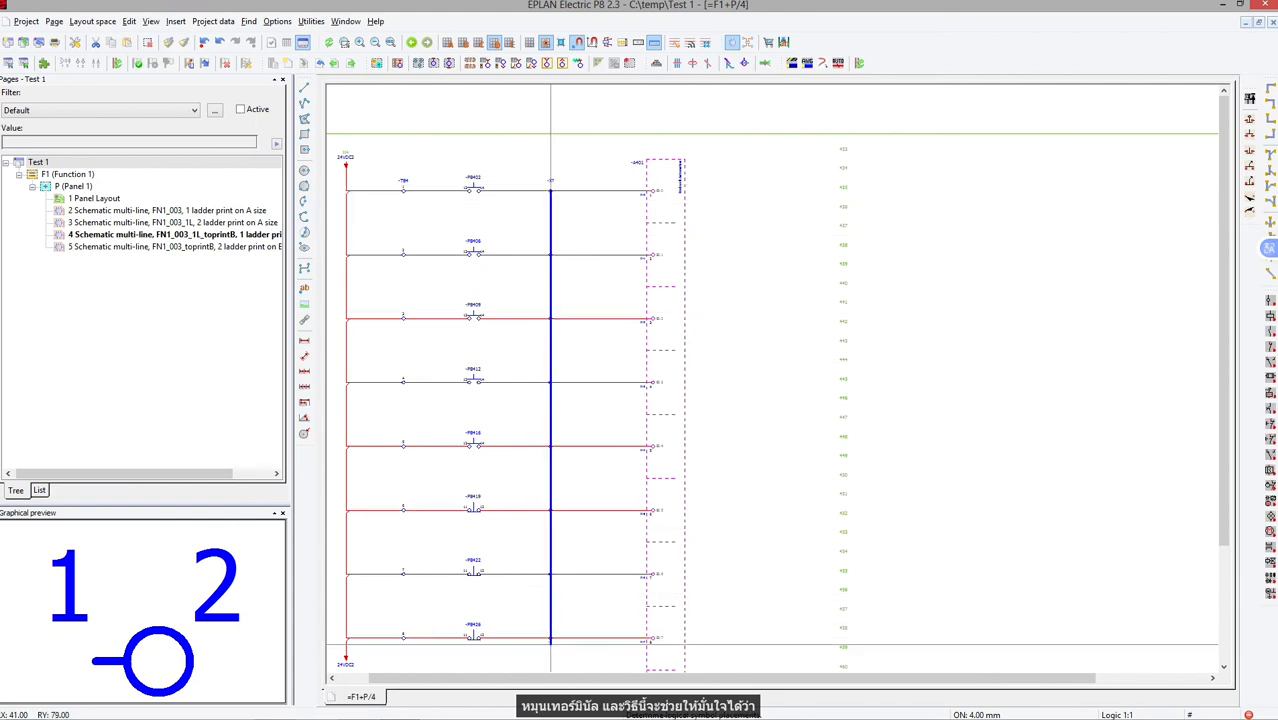
left_click(548, 640)
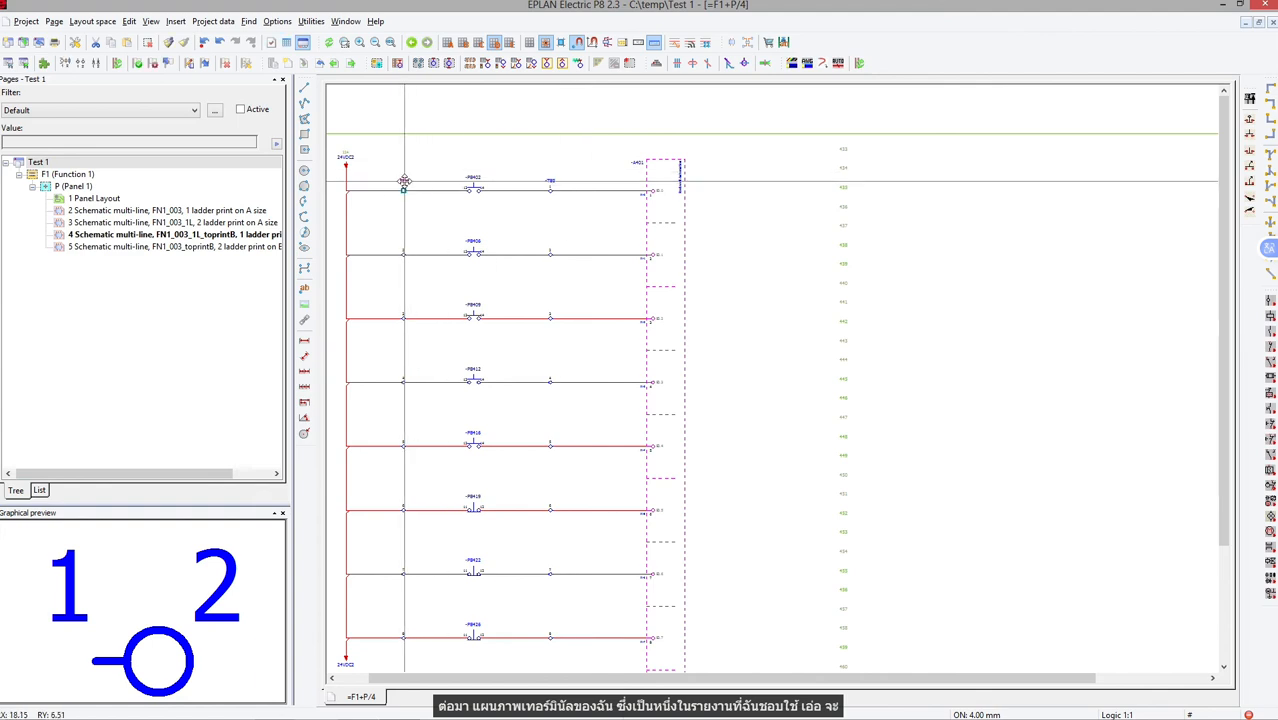
Set the displayed device tag of both first-rung terminals to JB1.
right_click(582, 160)
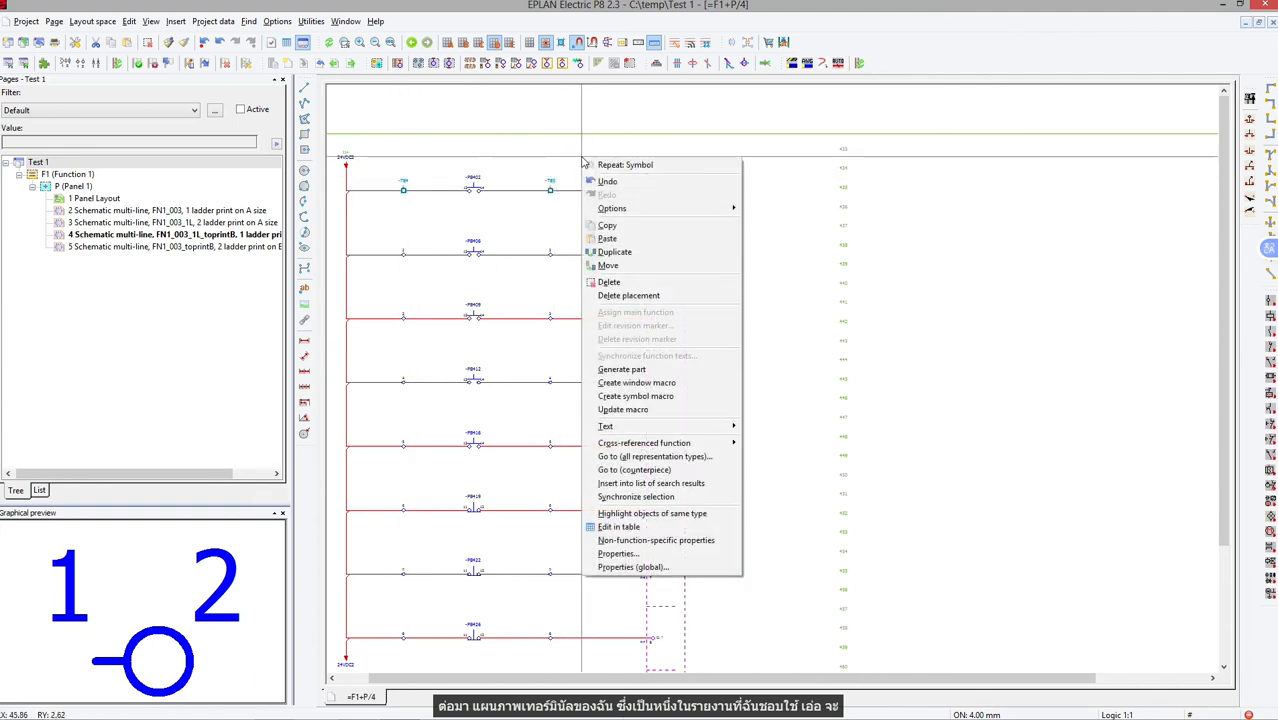
left_click(648, 556)
left_click(388, 56)
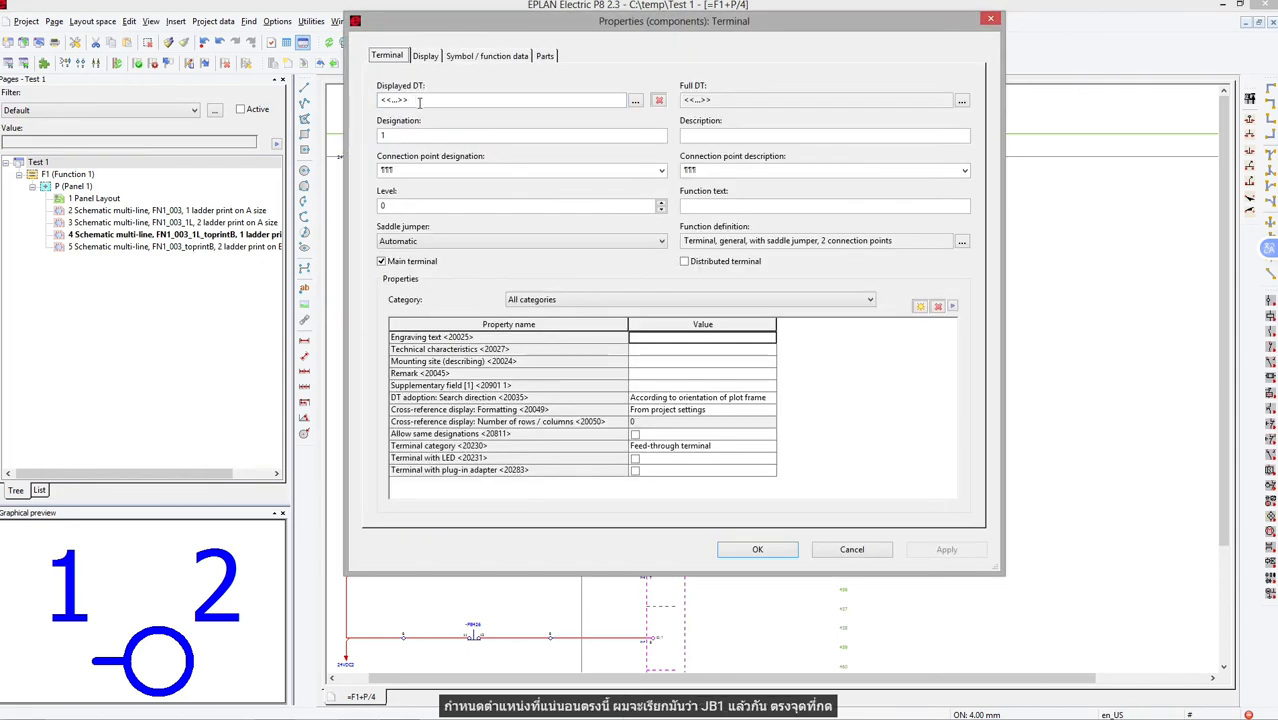
double_click(420, 101)
type("JB1")
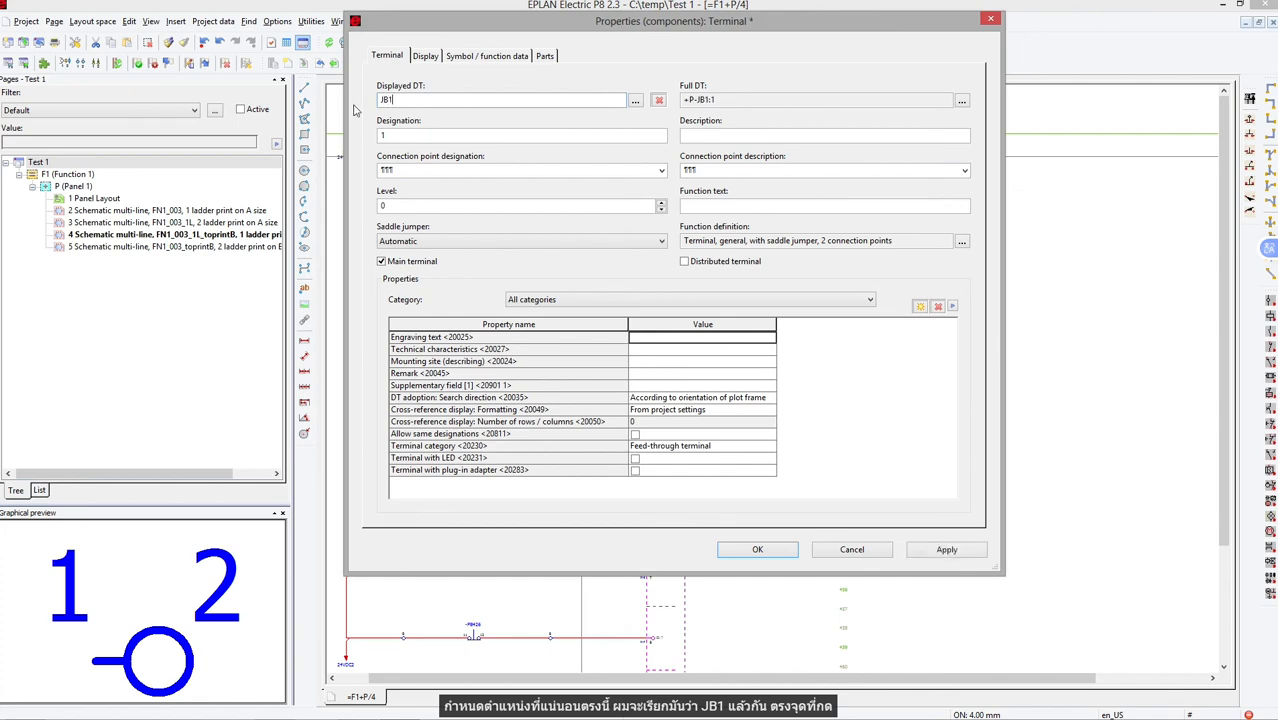
key("Return")
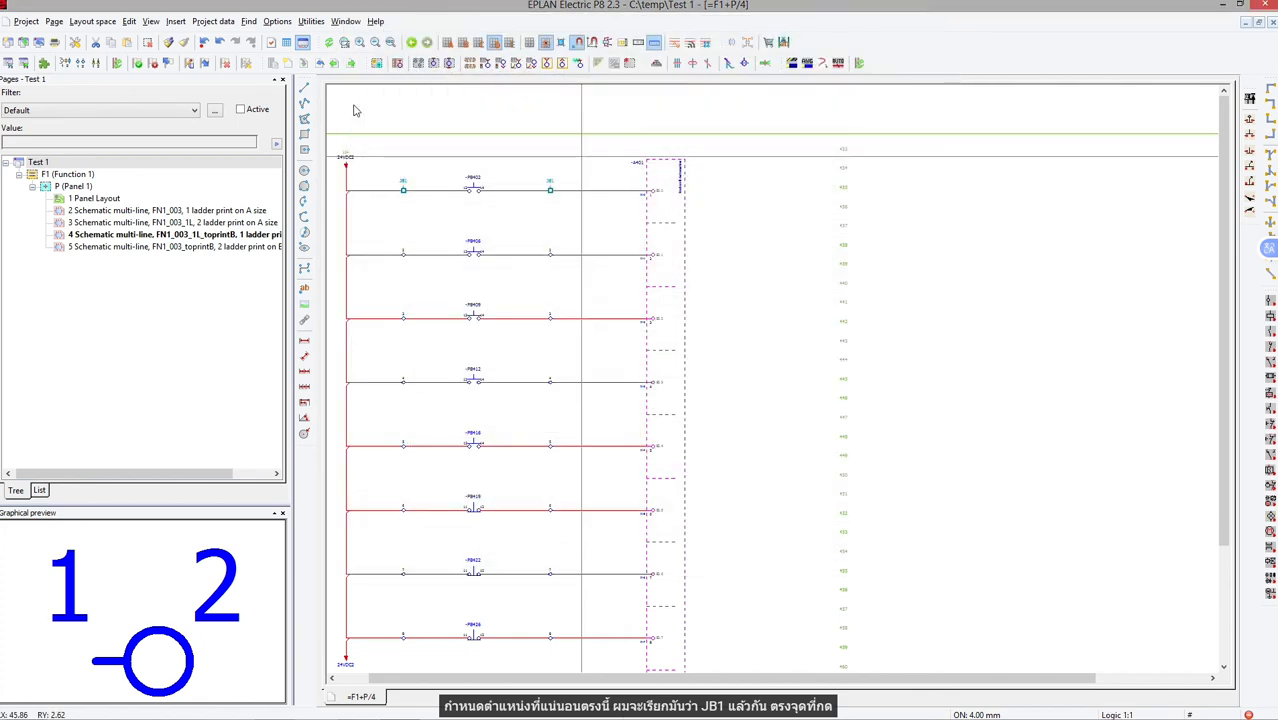
left_click(477, 191)
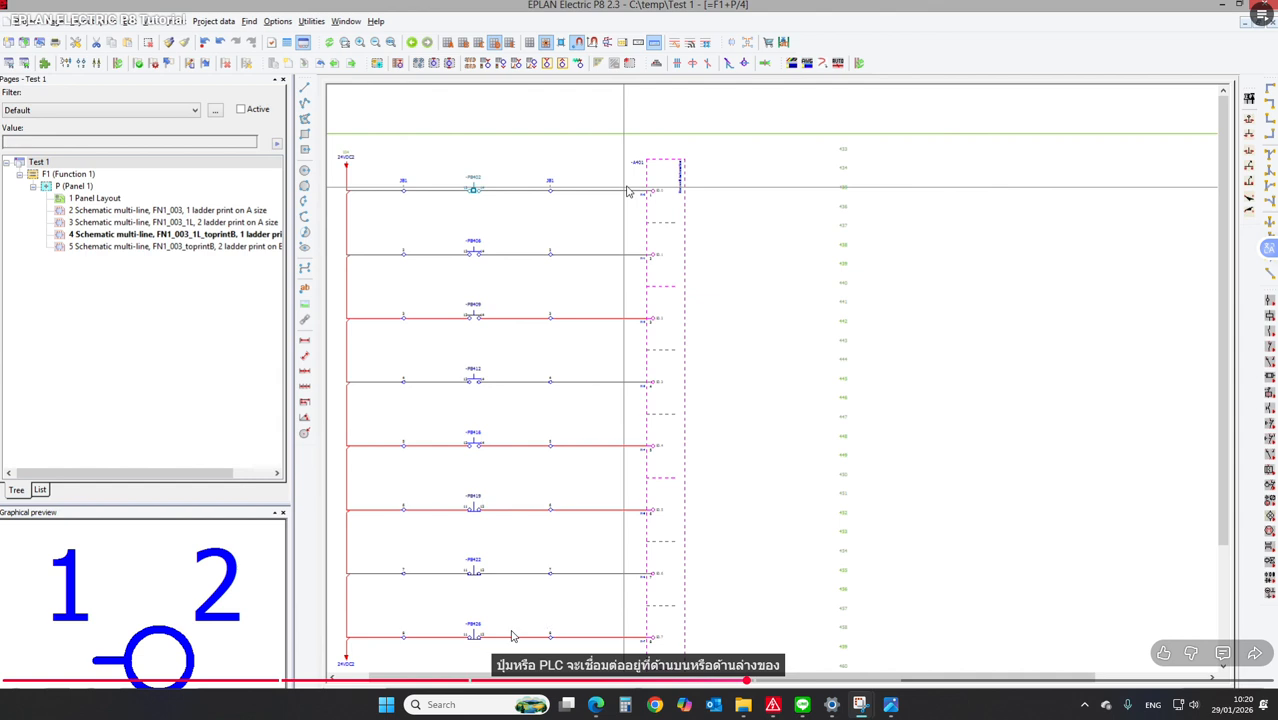
left_click(573, 404)
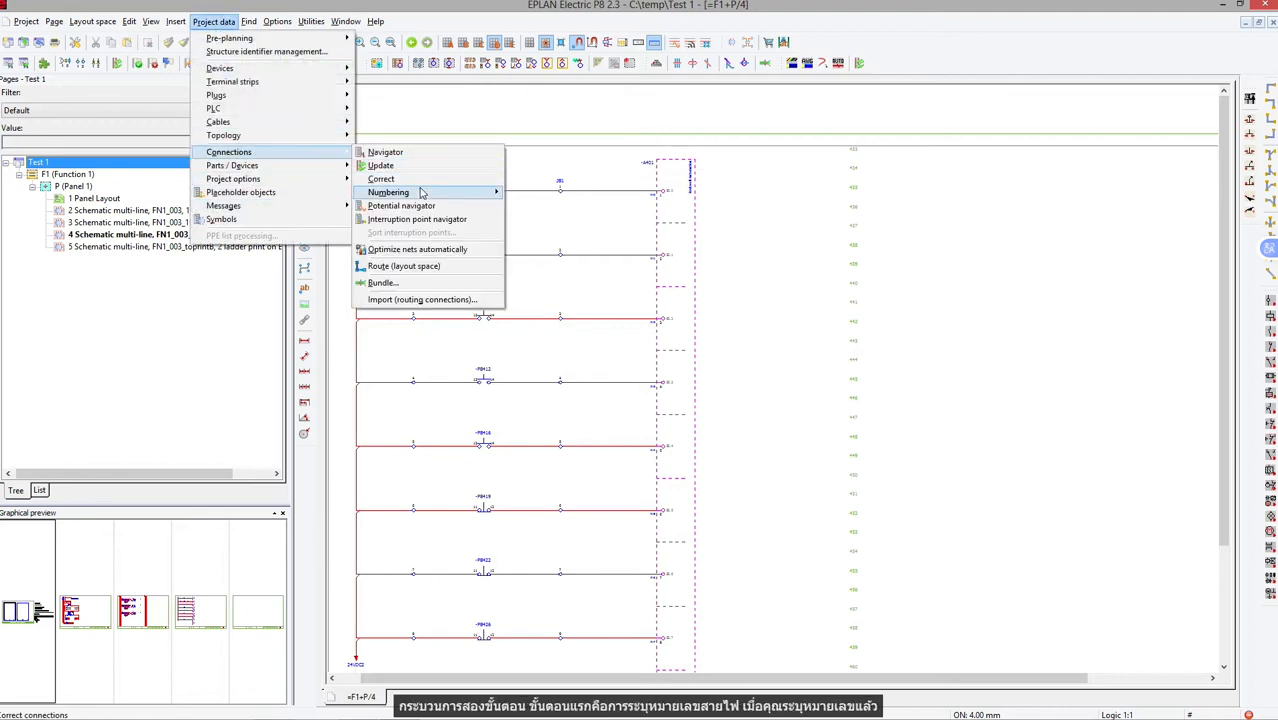
Place connection definition points throughout the entire project using the NFPA DEMO Standard numbering settings.
mouse_move(420, 192)
left_click(530, 193)
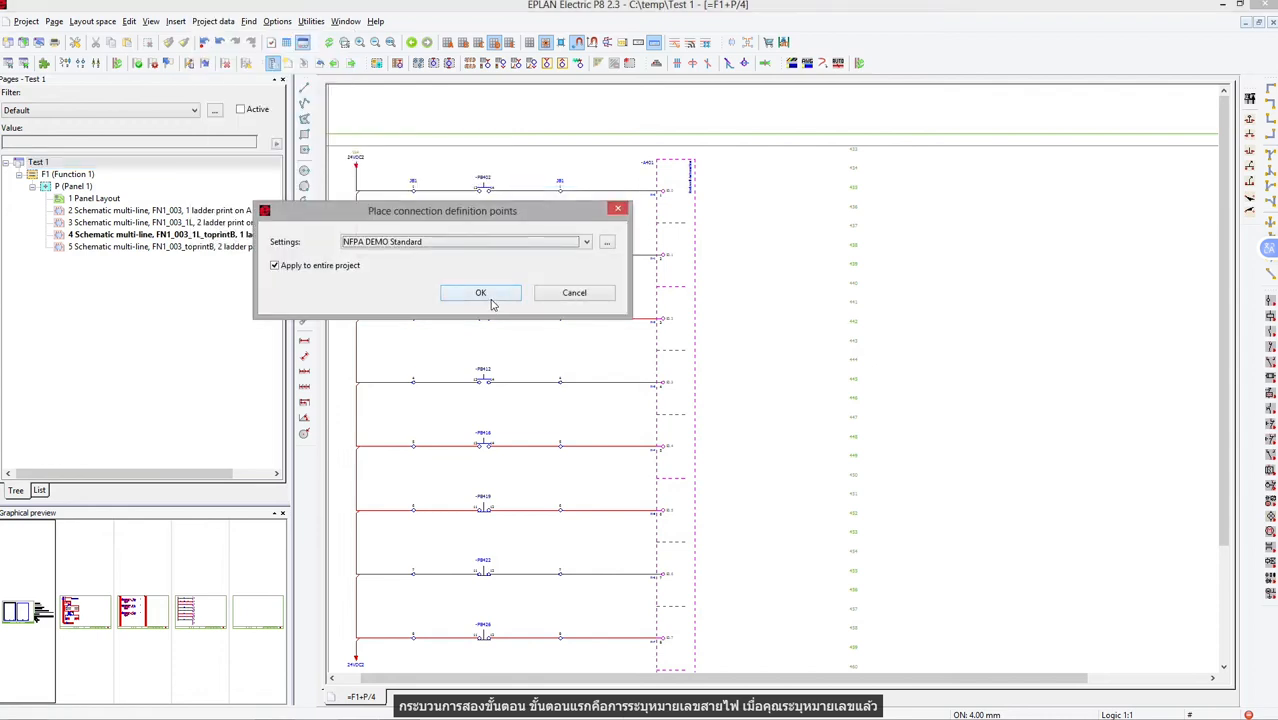
left_click(484, 296)
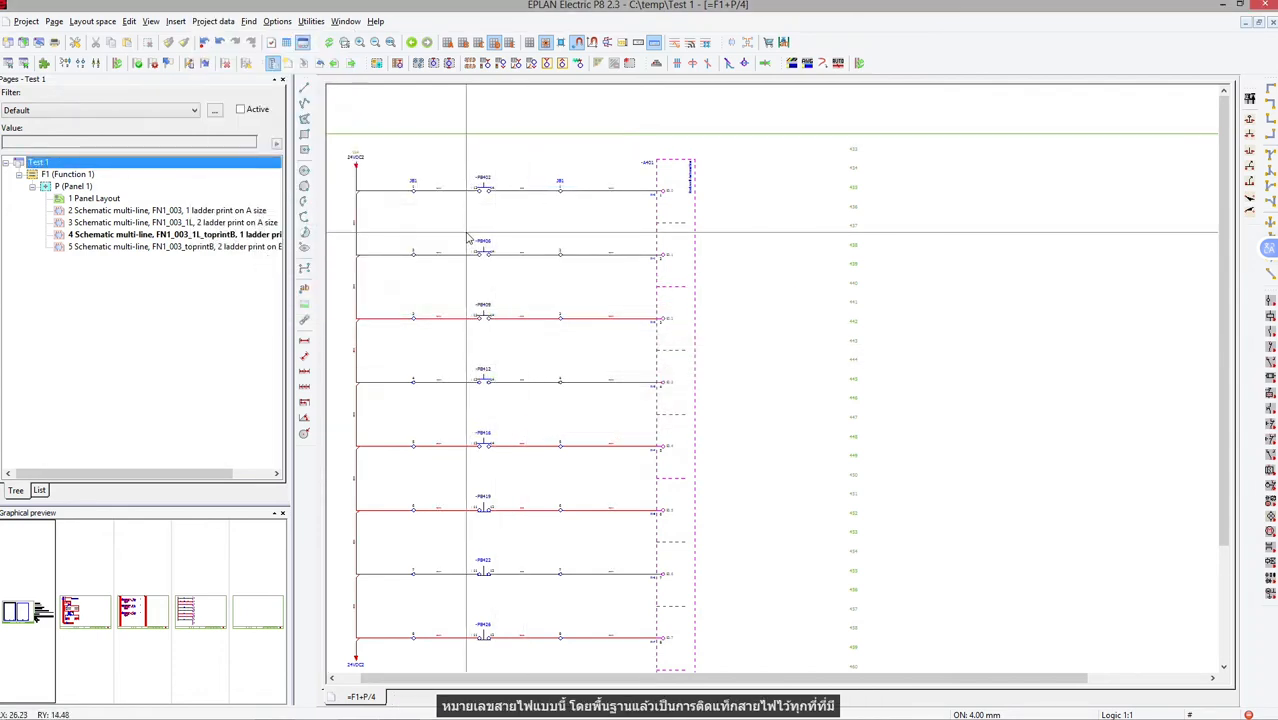
Examine the connection definition points on the upper rungs and the address texts at the PLC card's inputs.
left_click(438, 190)
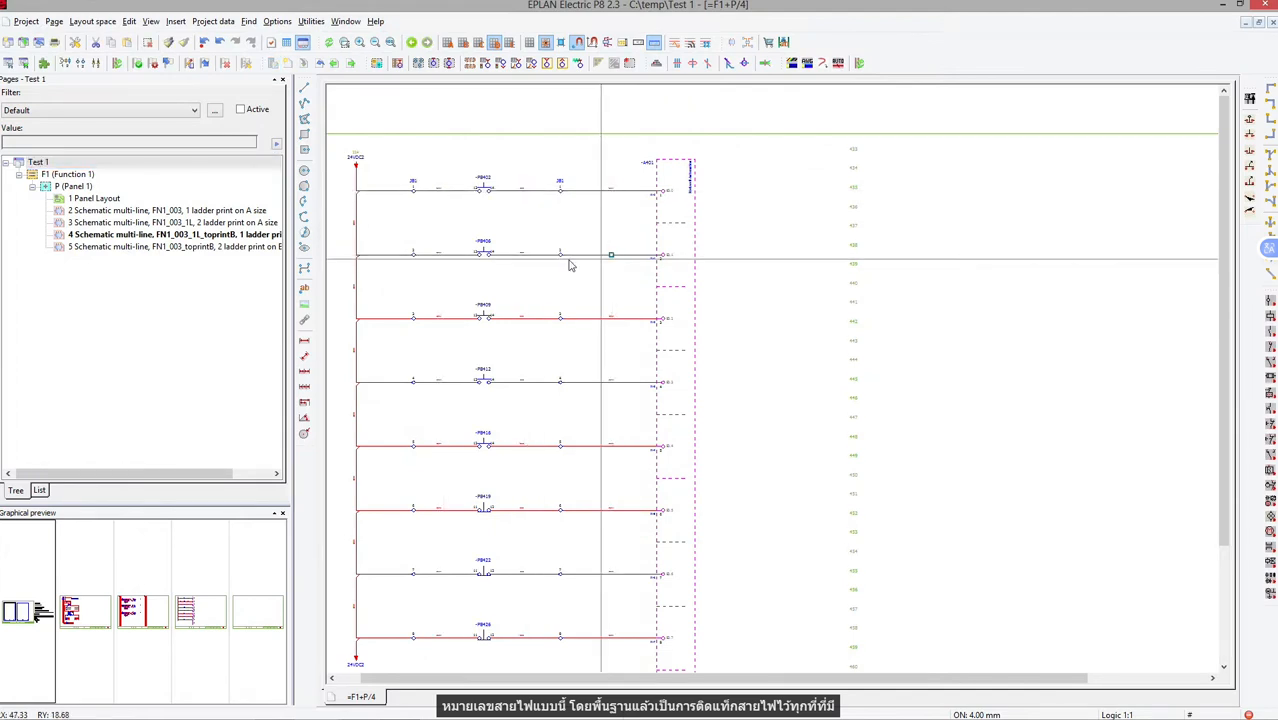
left_click(525, 256)
left_click(441, 257)
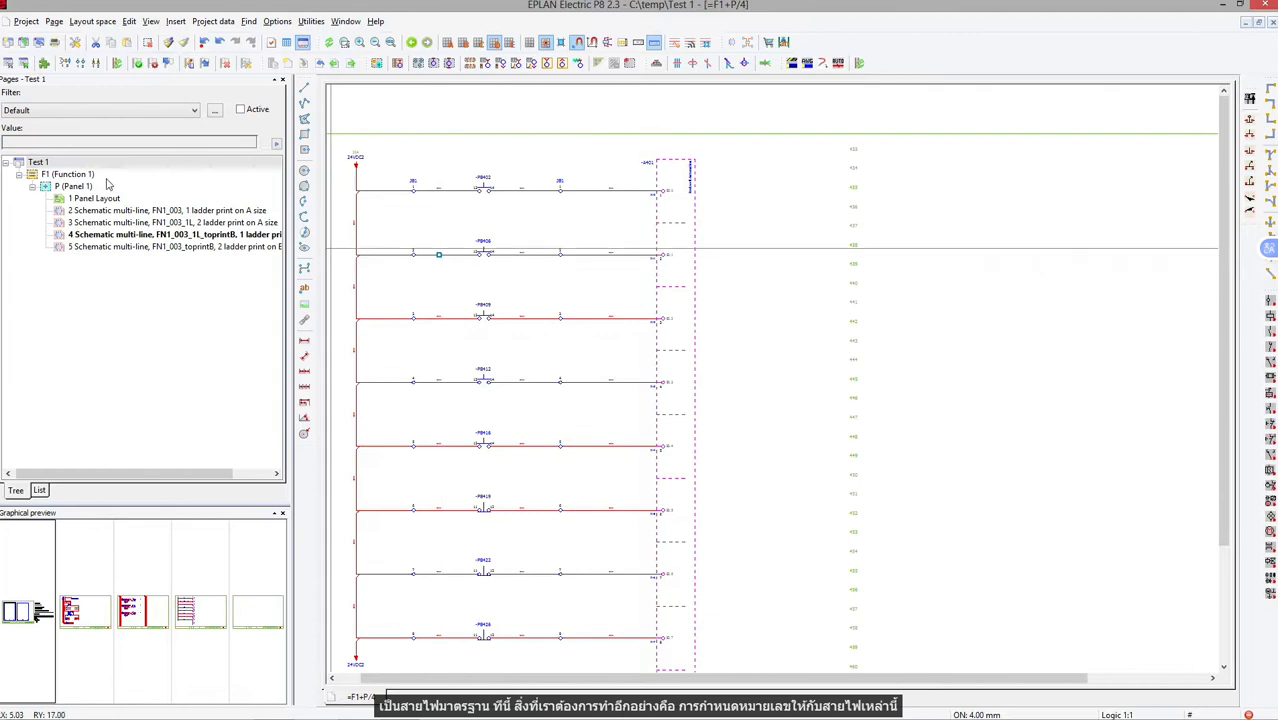
left_click(71, 165)
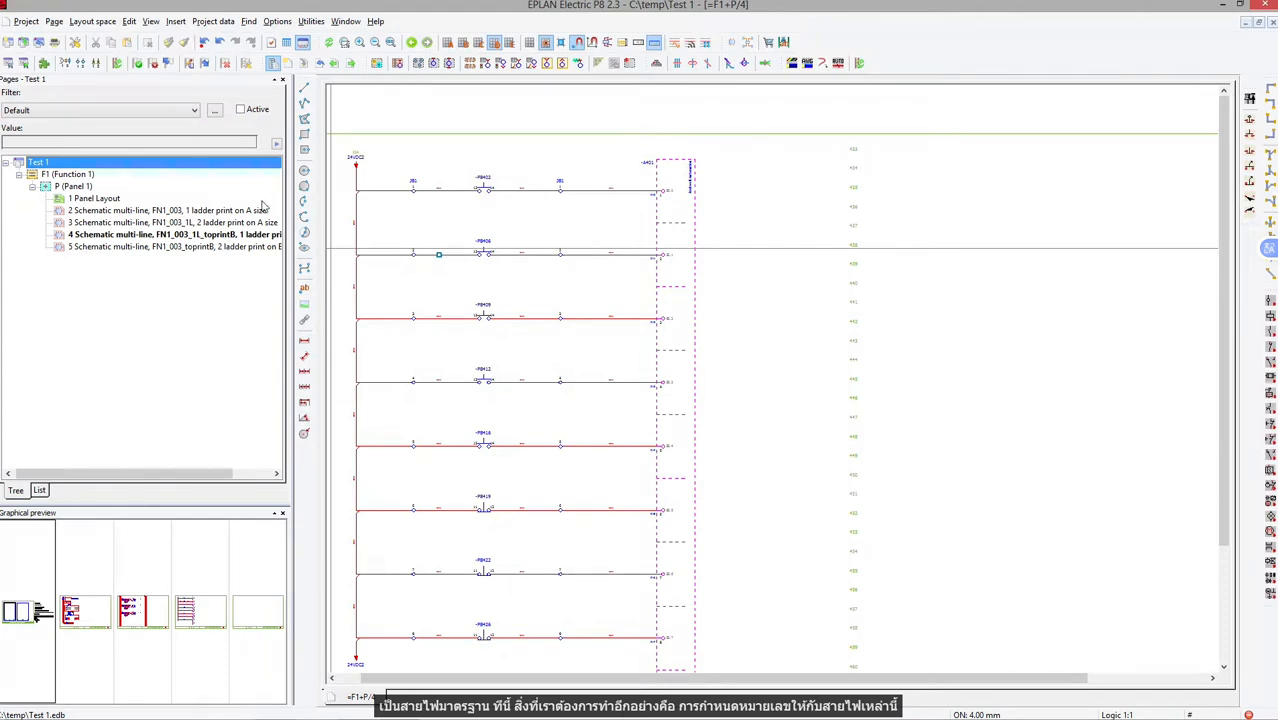
left_click(344, 42)
left_click(343, 140)
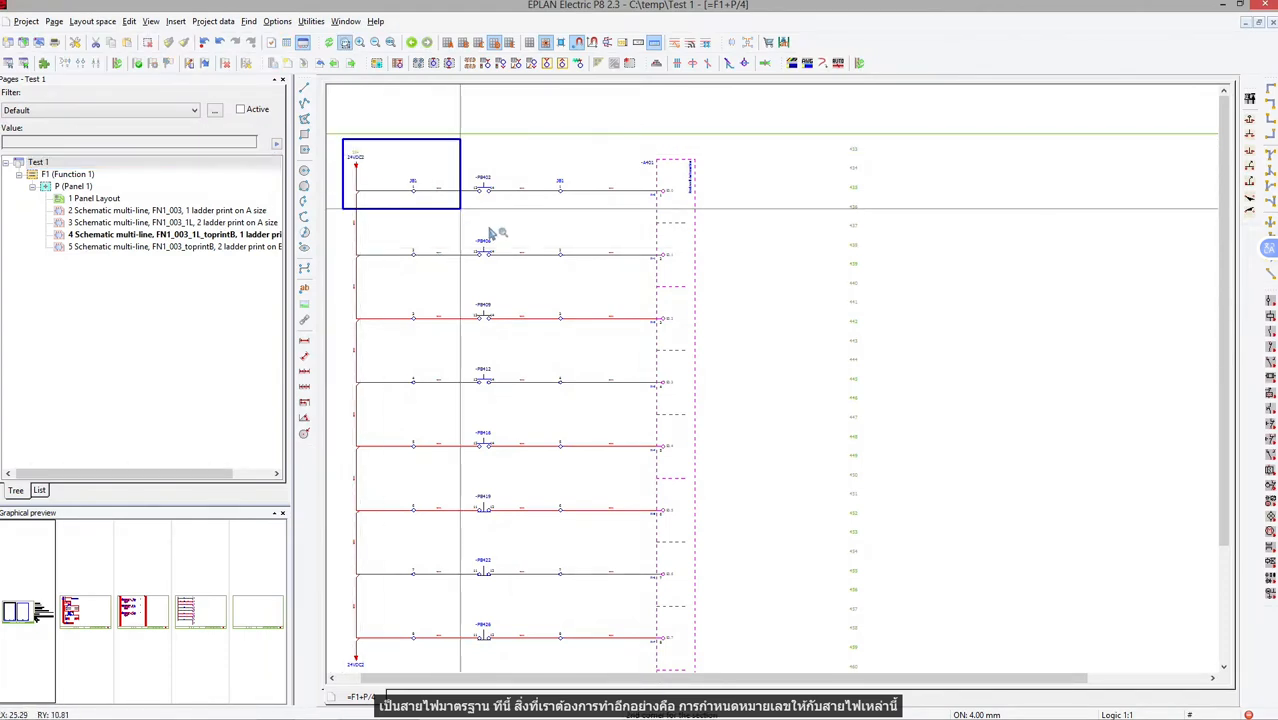
left_click(726, 338)
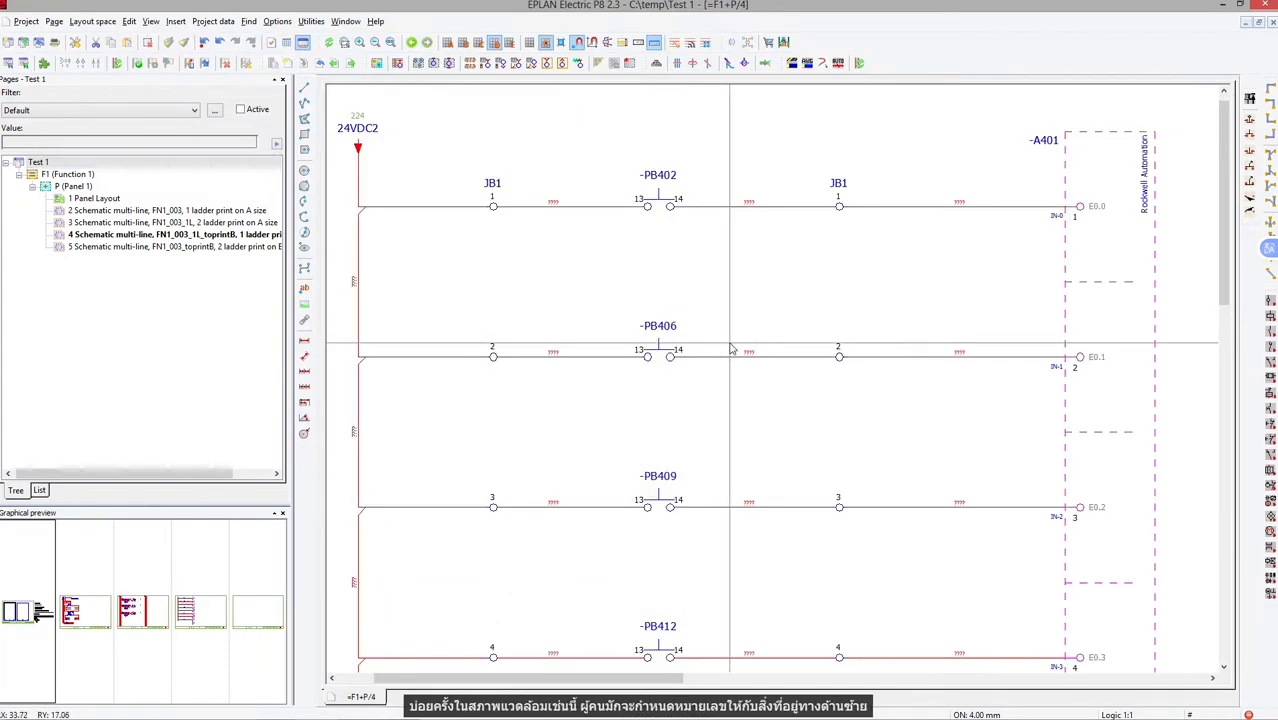
left_click(567, 215)
left_click_drag(567, 215, 345, 290)
left_click(450, 300)
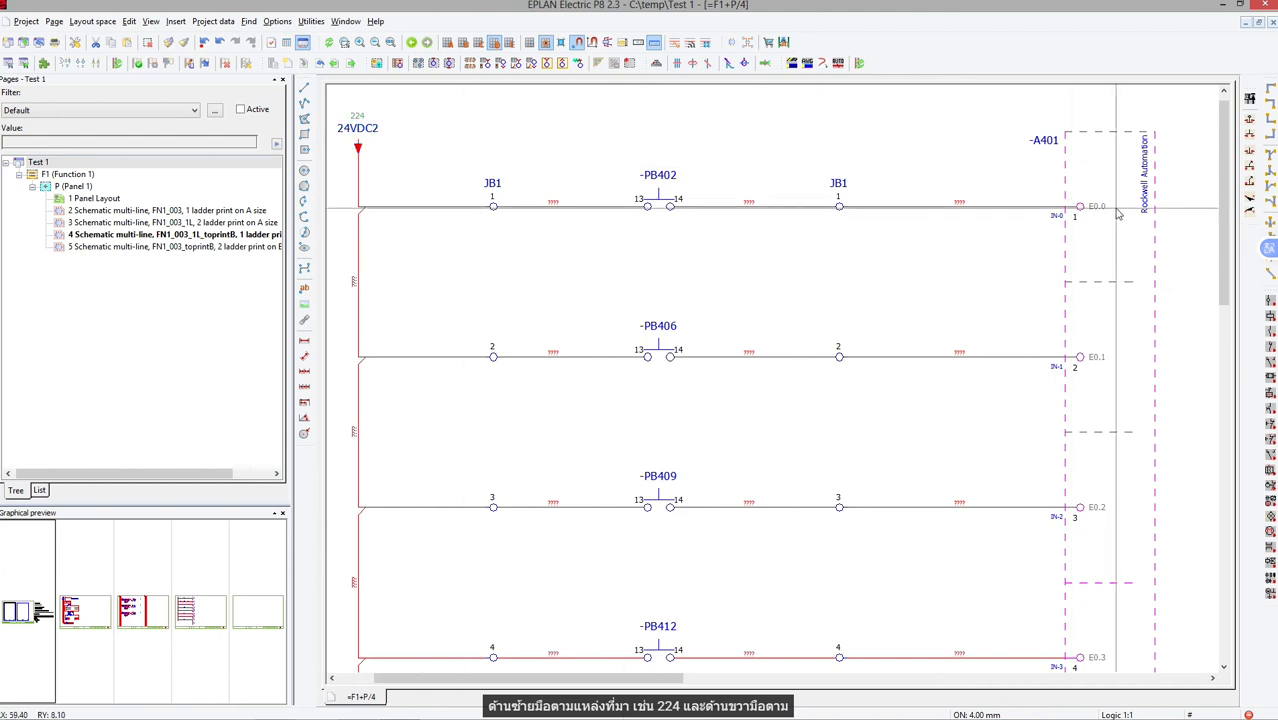
left_click(1106, 208)
left_click(1097, 362)
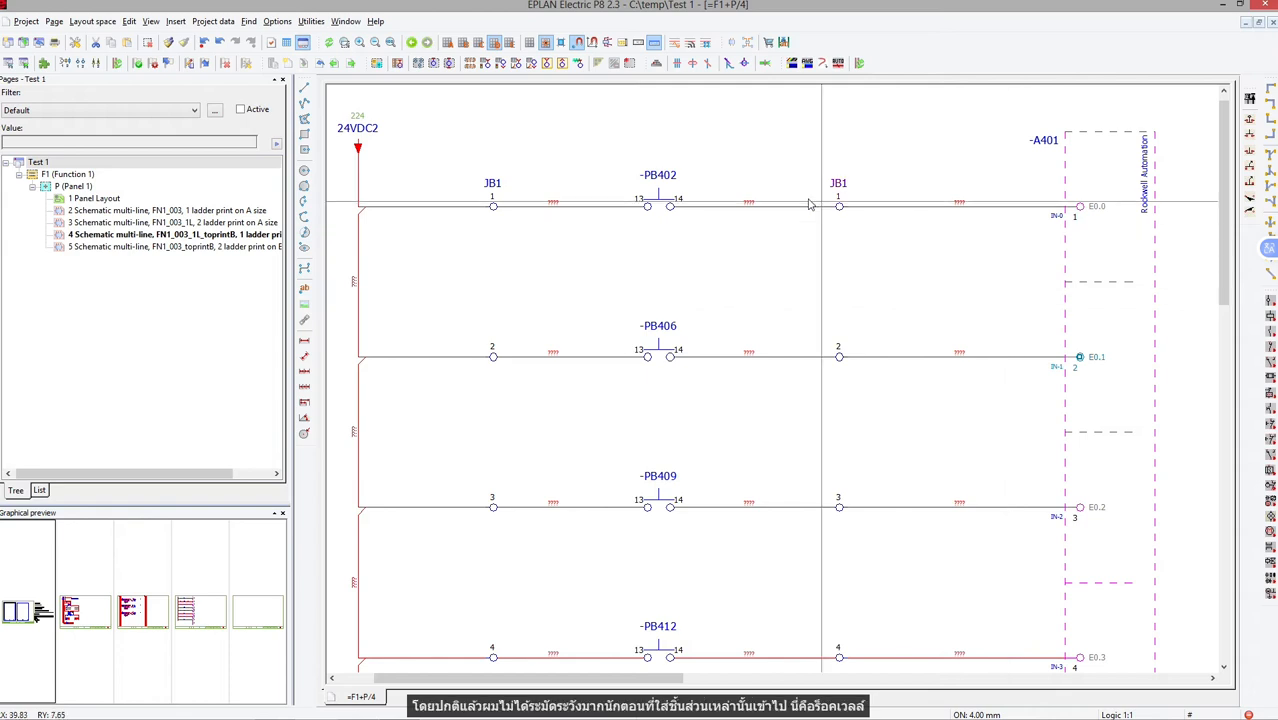
Readdress the project's PLC connection points with the Allen Bradley PLC-5 settings and digital start address 000/00.
left_click(133, 164)
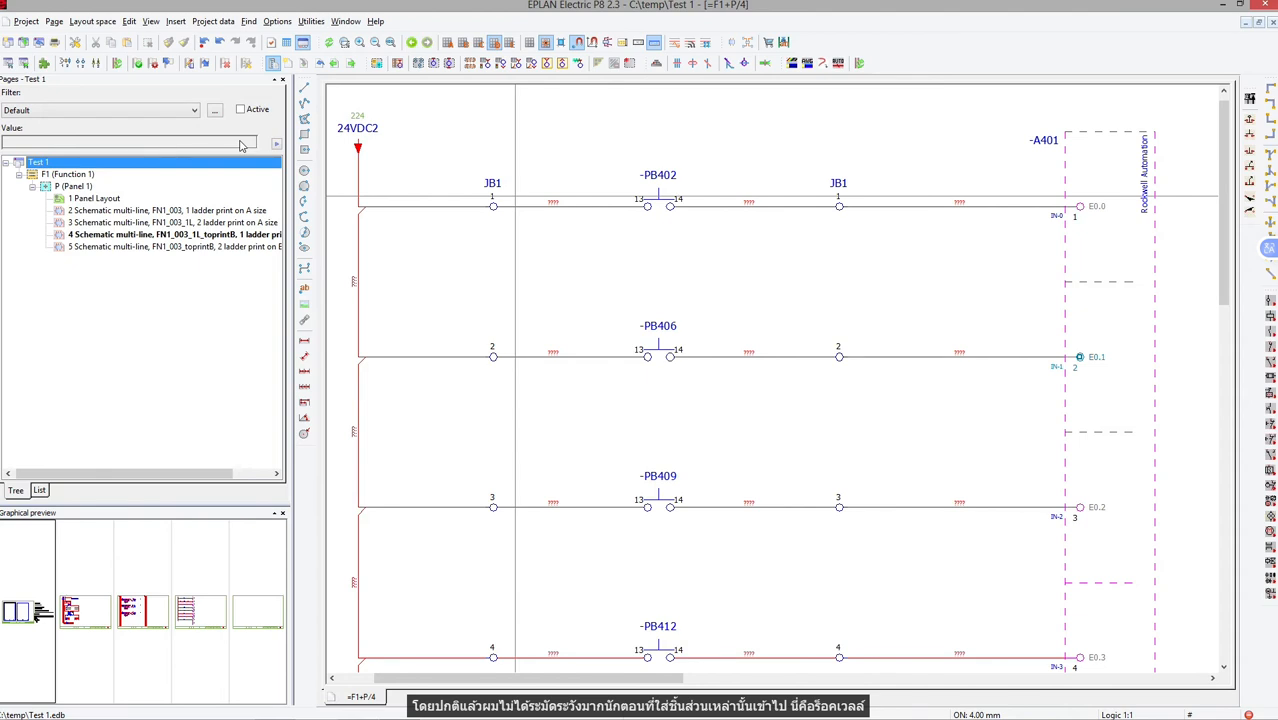
left_click(213, 21)
mouse_move(240, 113)
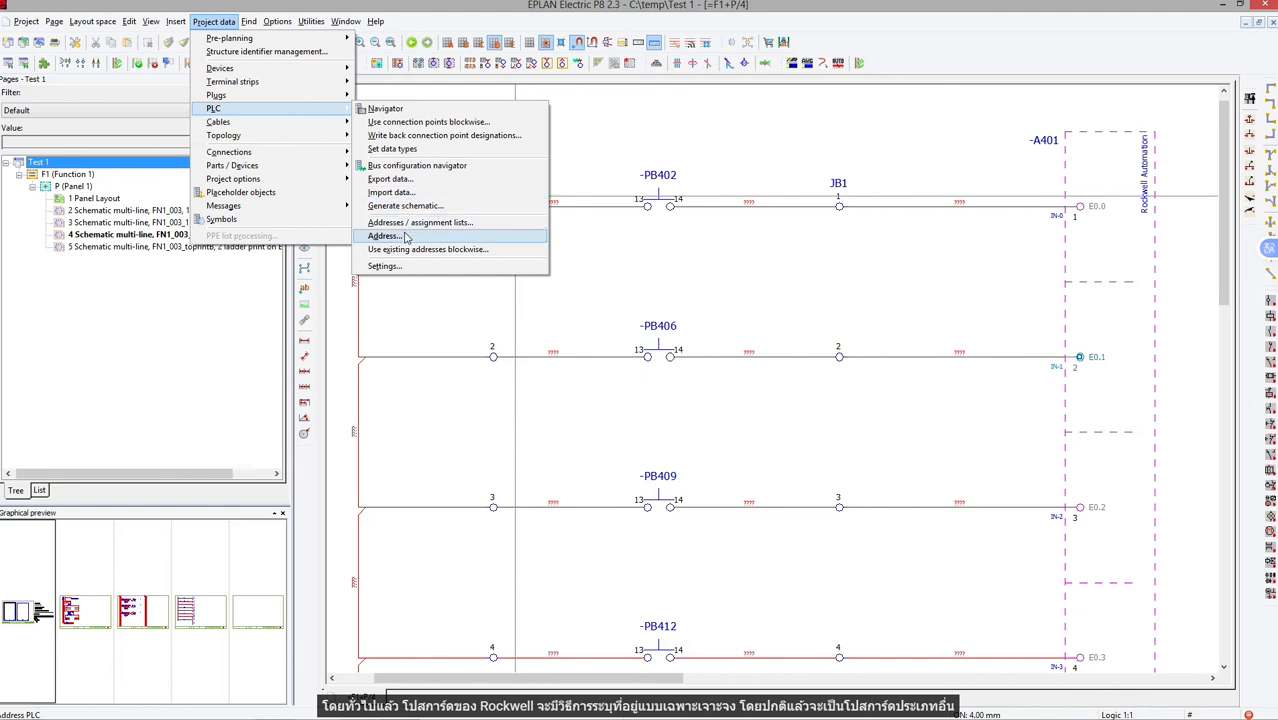
left_click(388, 236)
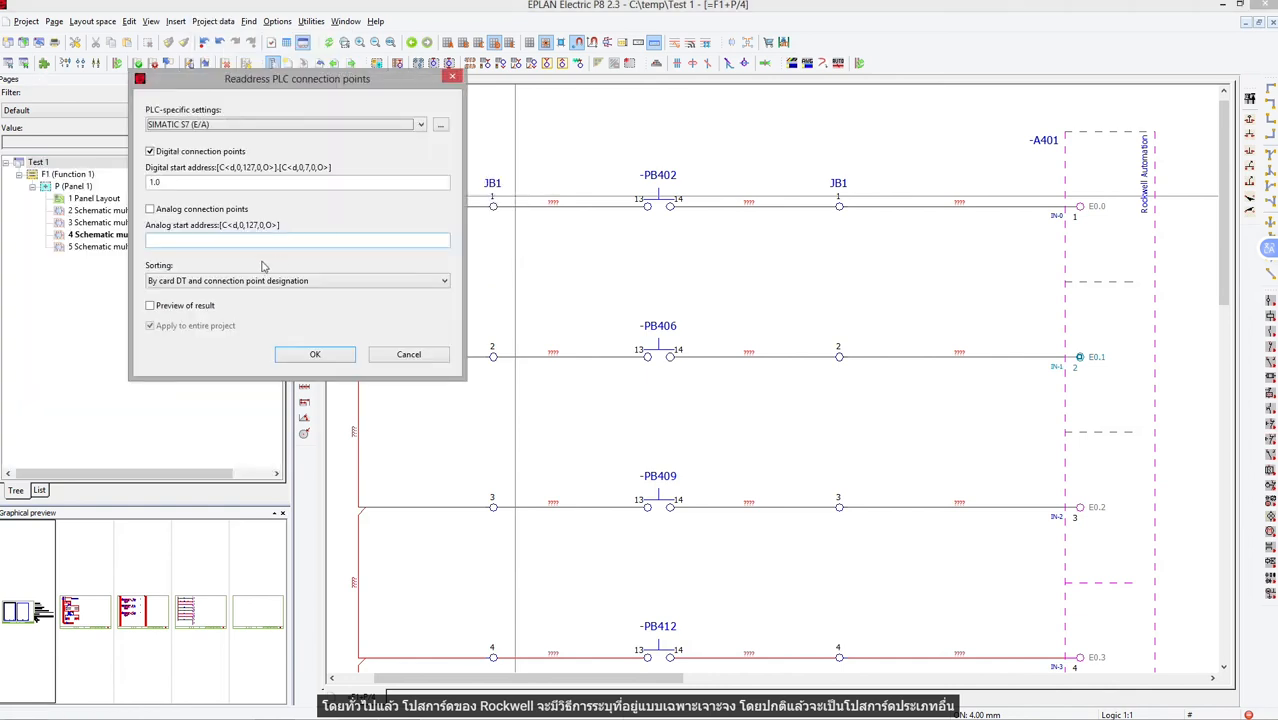
left_click(270, 126)
left_click(264, 139)
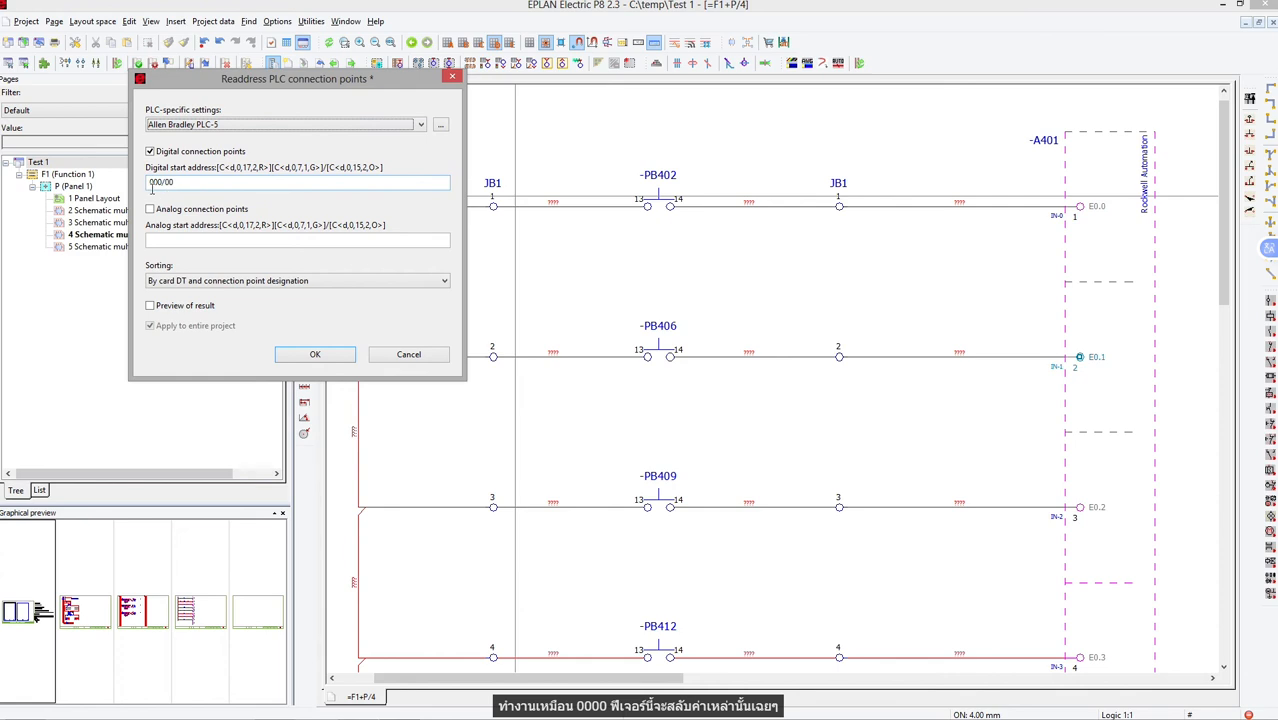
left_click(310, 355)
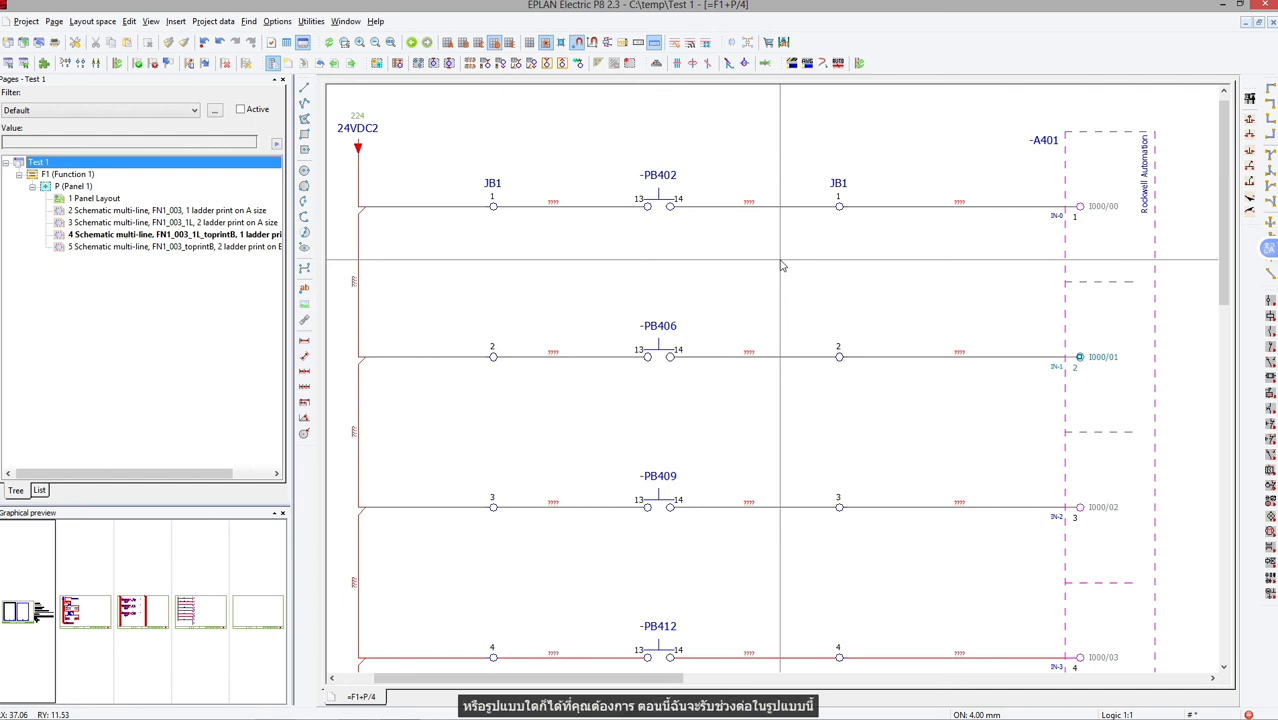
Designate all connections in the entire project with NFPA DEMO Standard, start value 0, increment 1, overwriting all.
left_click(211, 24)
mouse_move(240, 152)
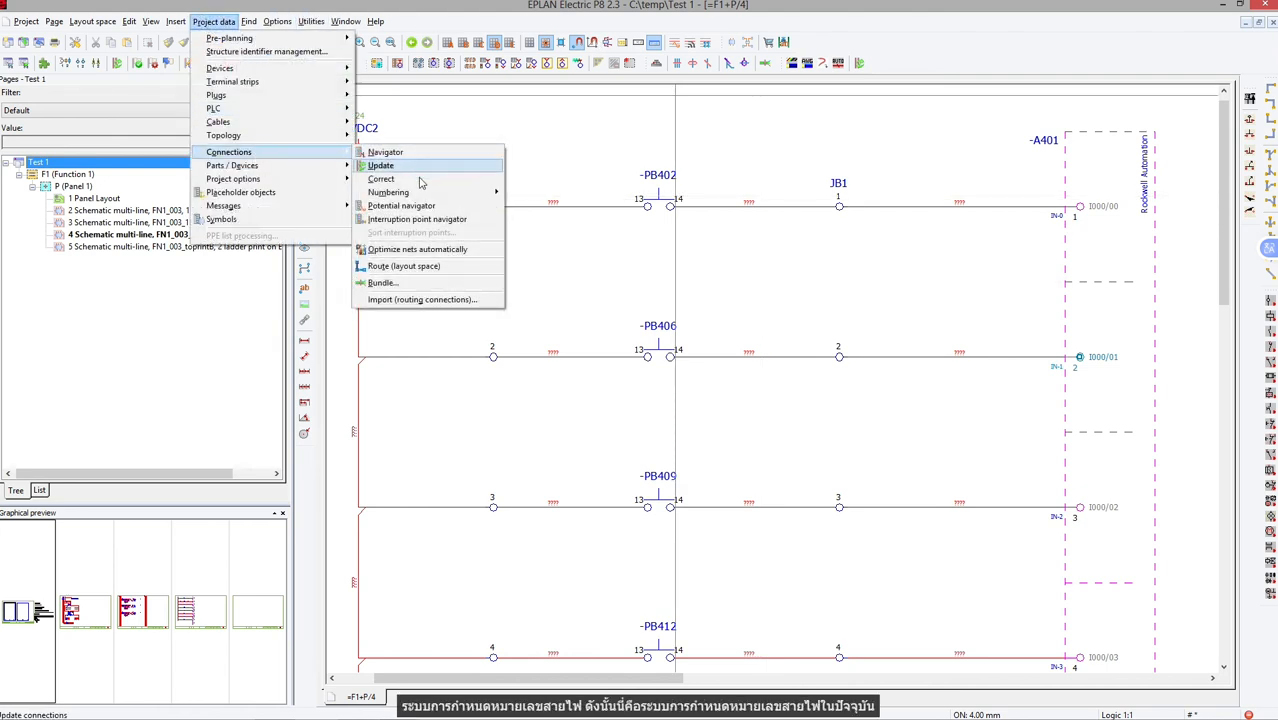
mouse_move(420, 192)
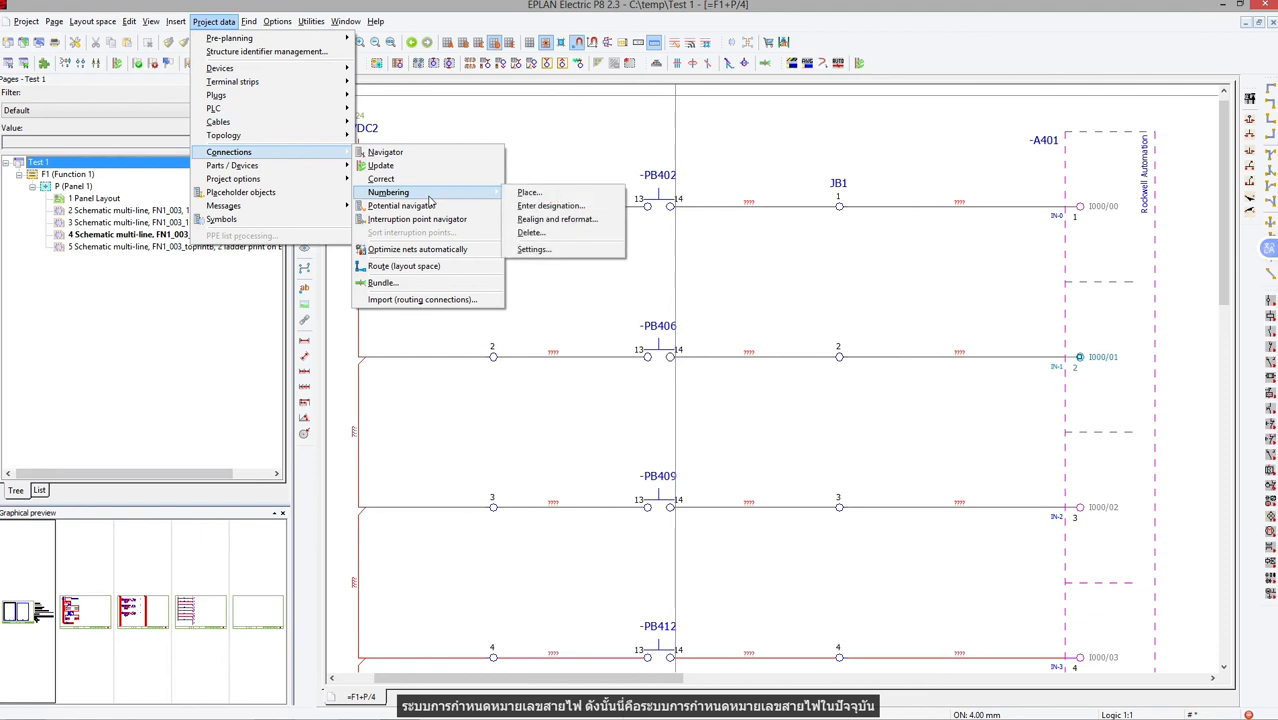
left_click(528, 207)
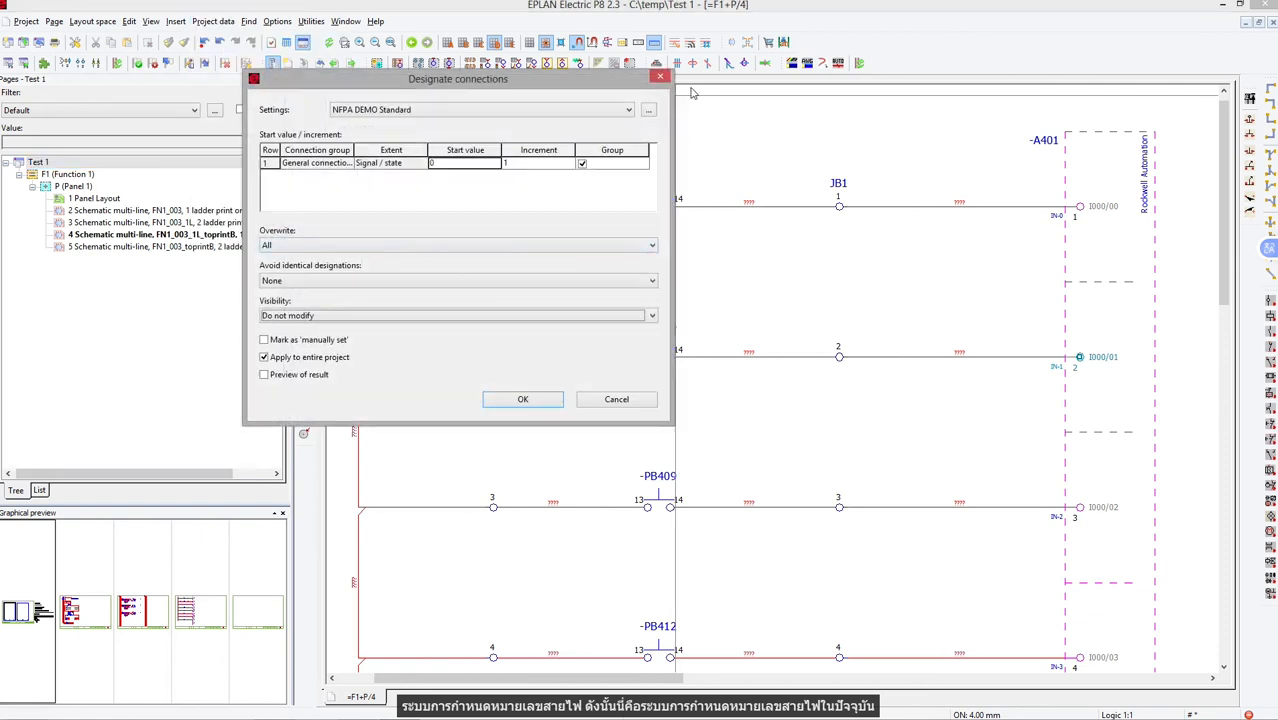
left_click(548, 401)
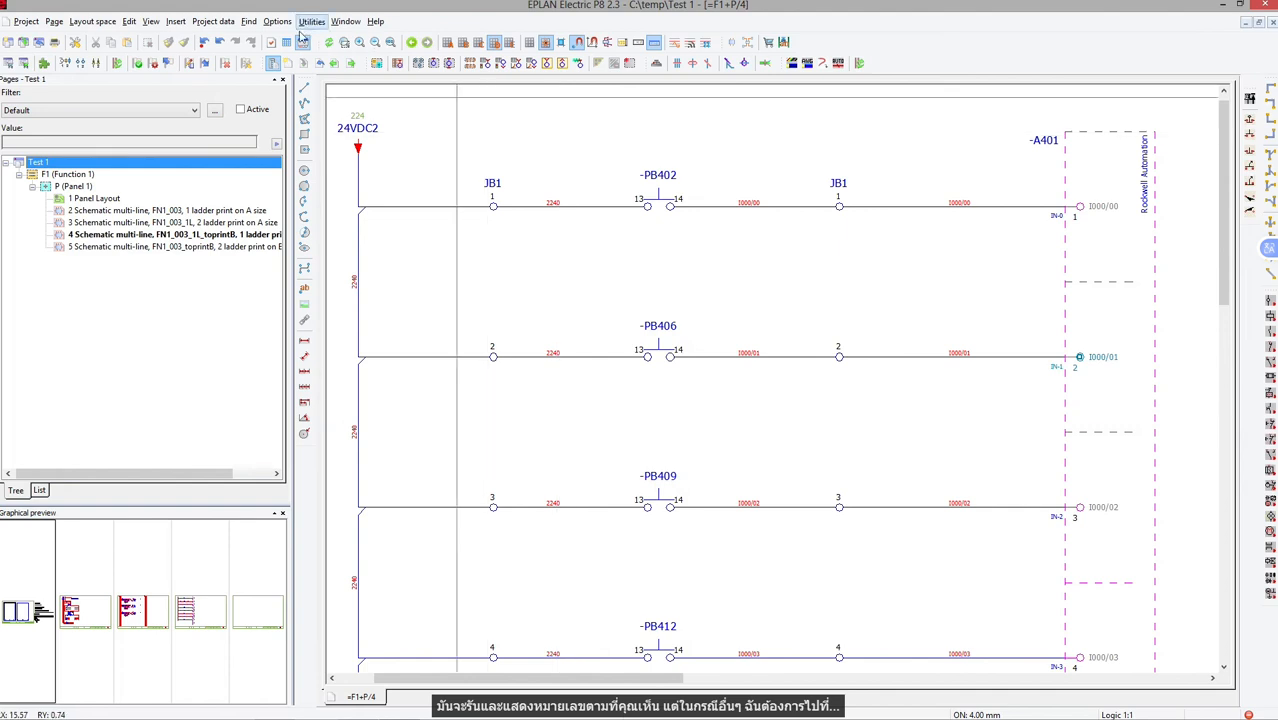
Edit the NFPA DEMO Standard connection numbering scheme so the PLC connection points format group overwrites terminal designations.
left_click(213, 21)
mouse_move(240, 157)
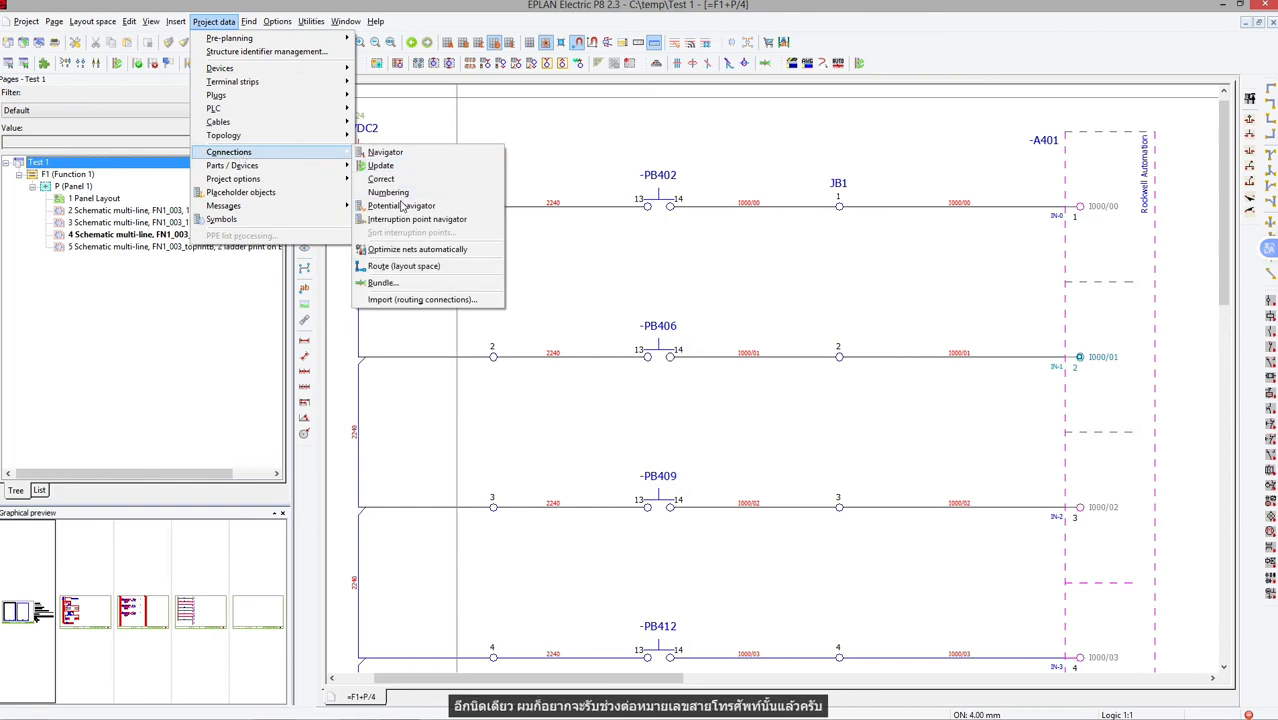
mouse_move(388, 192)
left_click(527, 210)
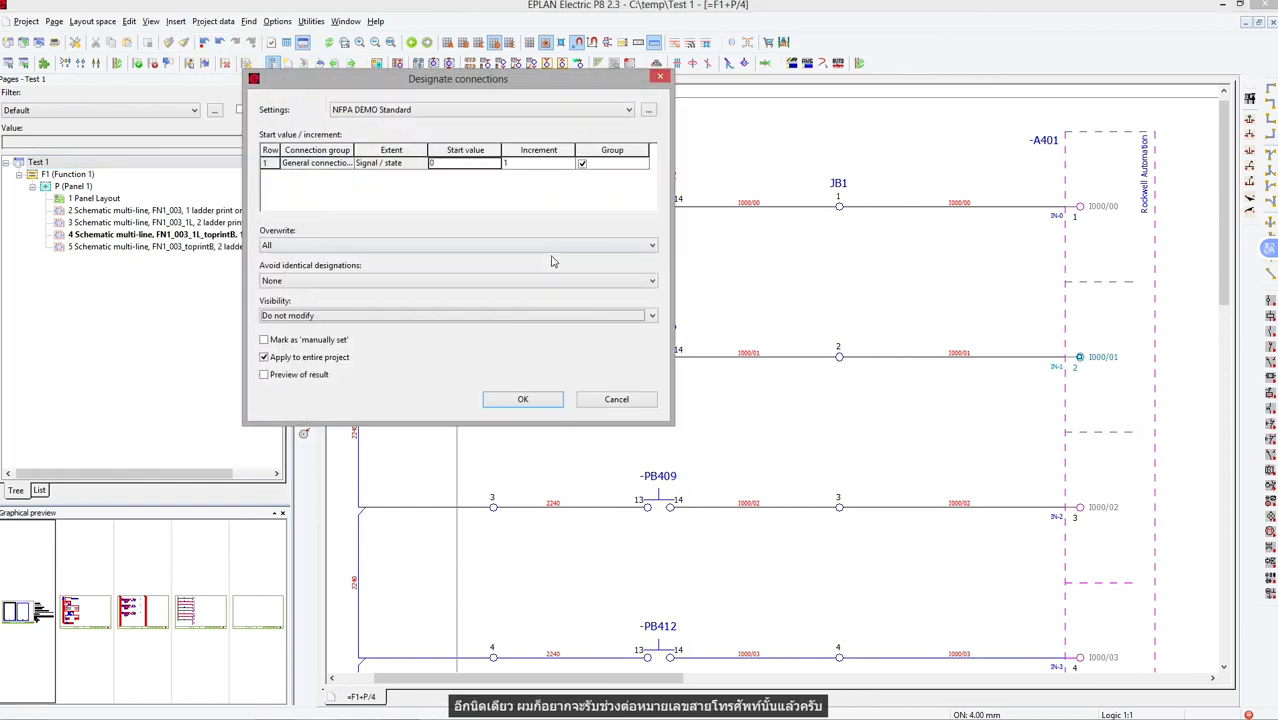
left_click(648, 110)
double_click(779, 286)
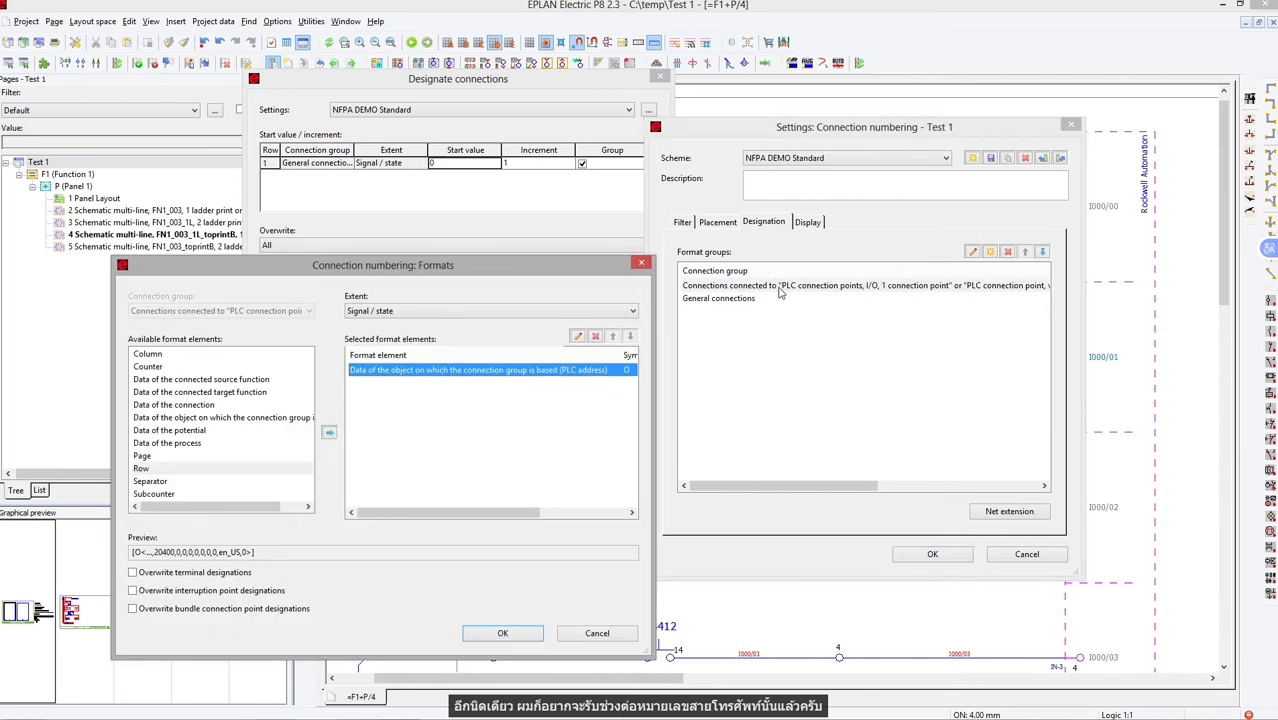
left_click(219, 574)
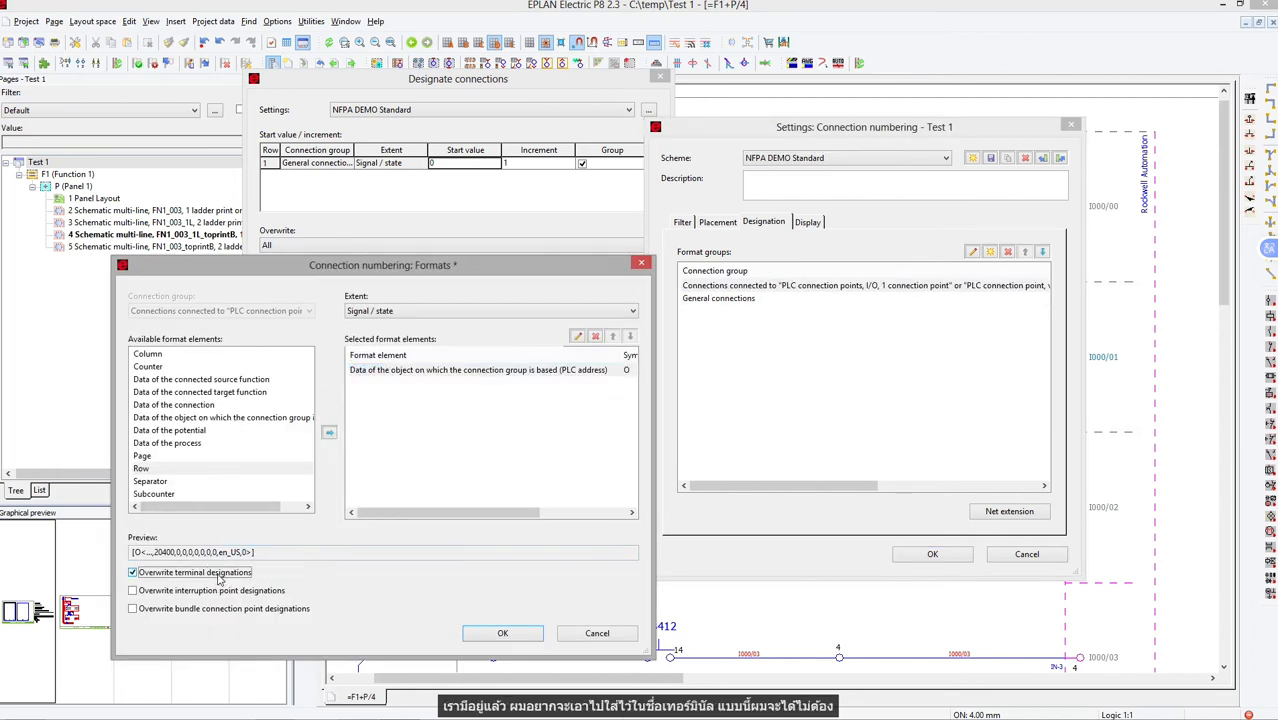
left_click(480, 636)
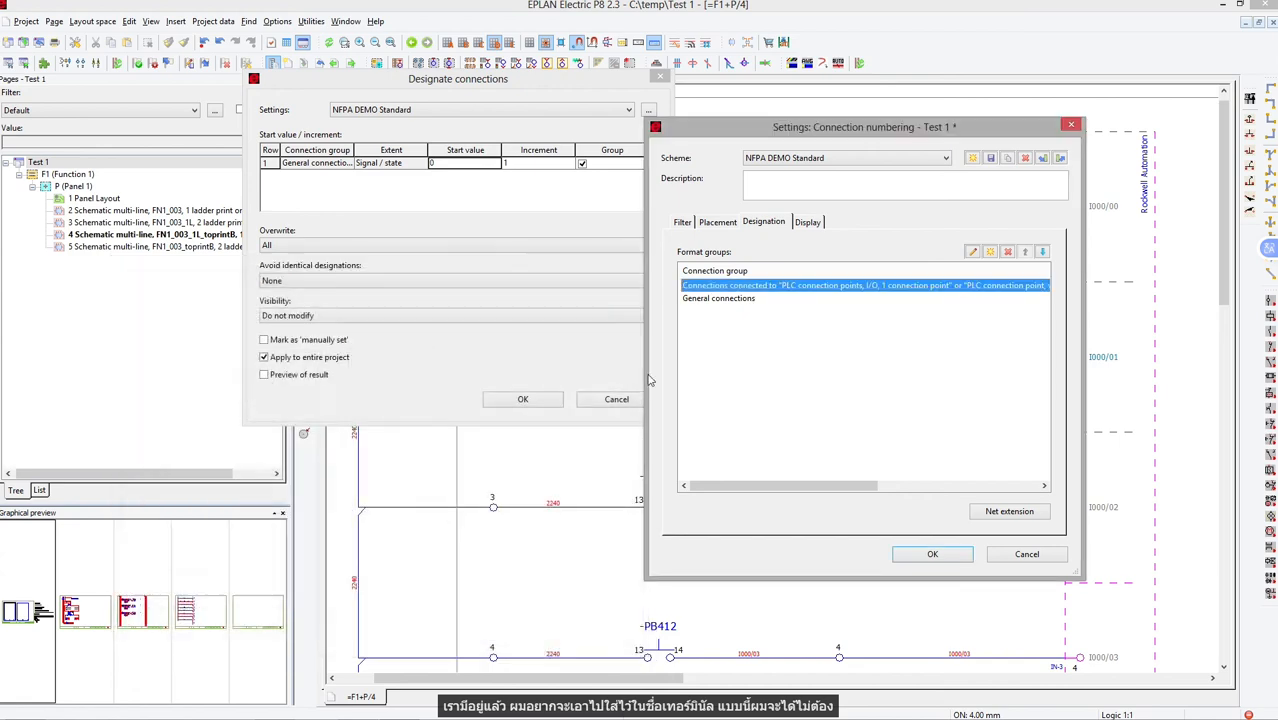
Enable overwriting of terminal designations for the General connections format group and accept its format.
left_click(733, 300)
double_click(733, 300)
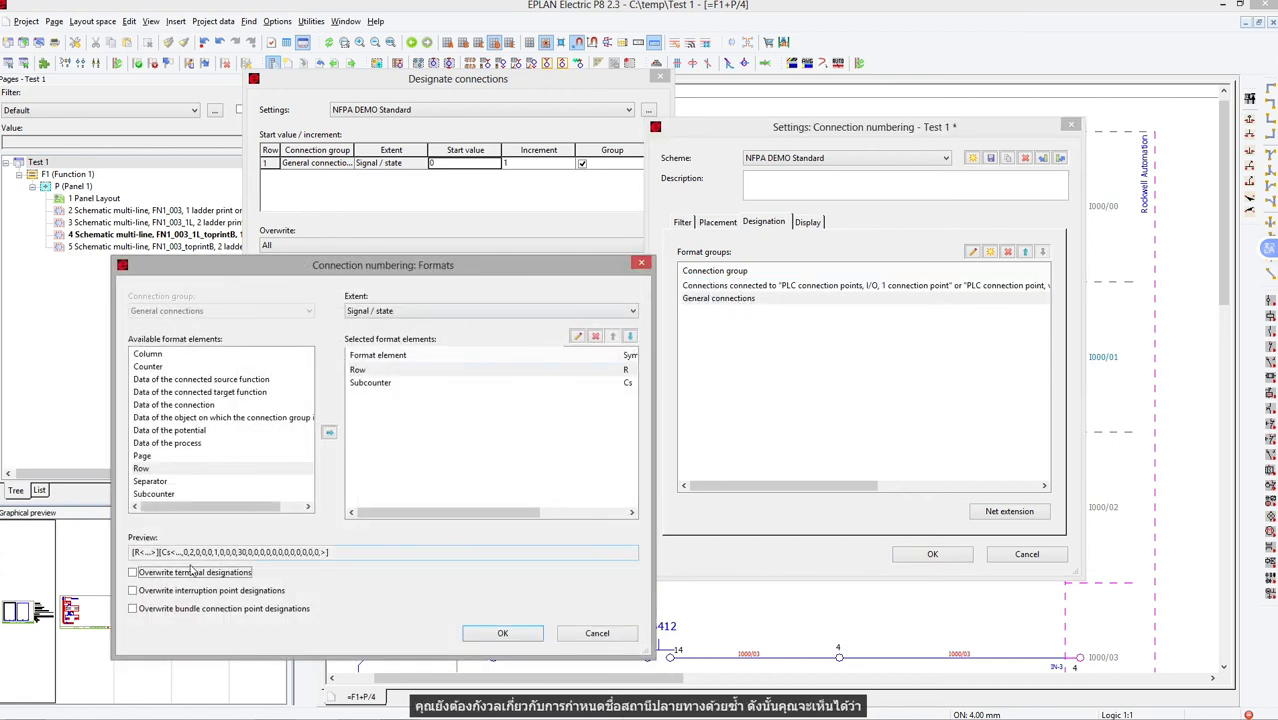
left_click(504, 634)
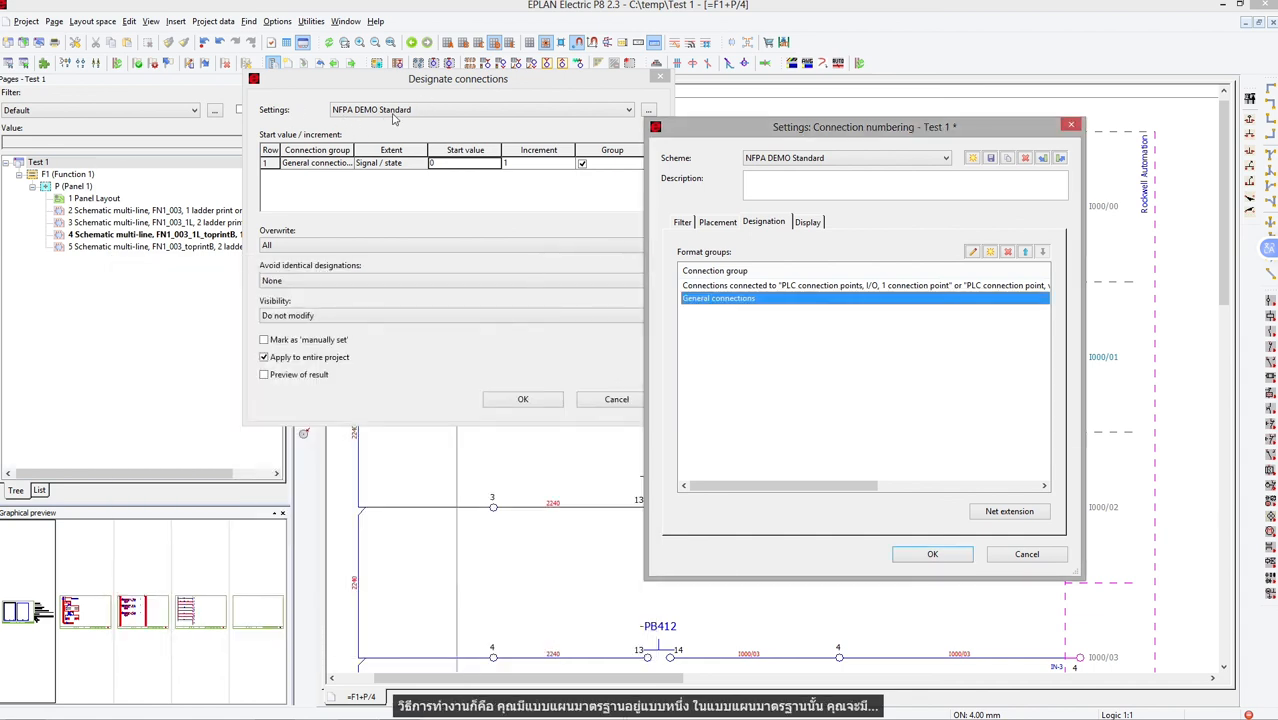
Compare the PLC connection points and General connections format groups, and check the terminal designation overwrite option in the PLC group's format.
left_click(766, 286)
left_click(767, 299)
left_click(778, 287)
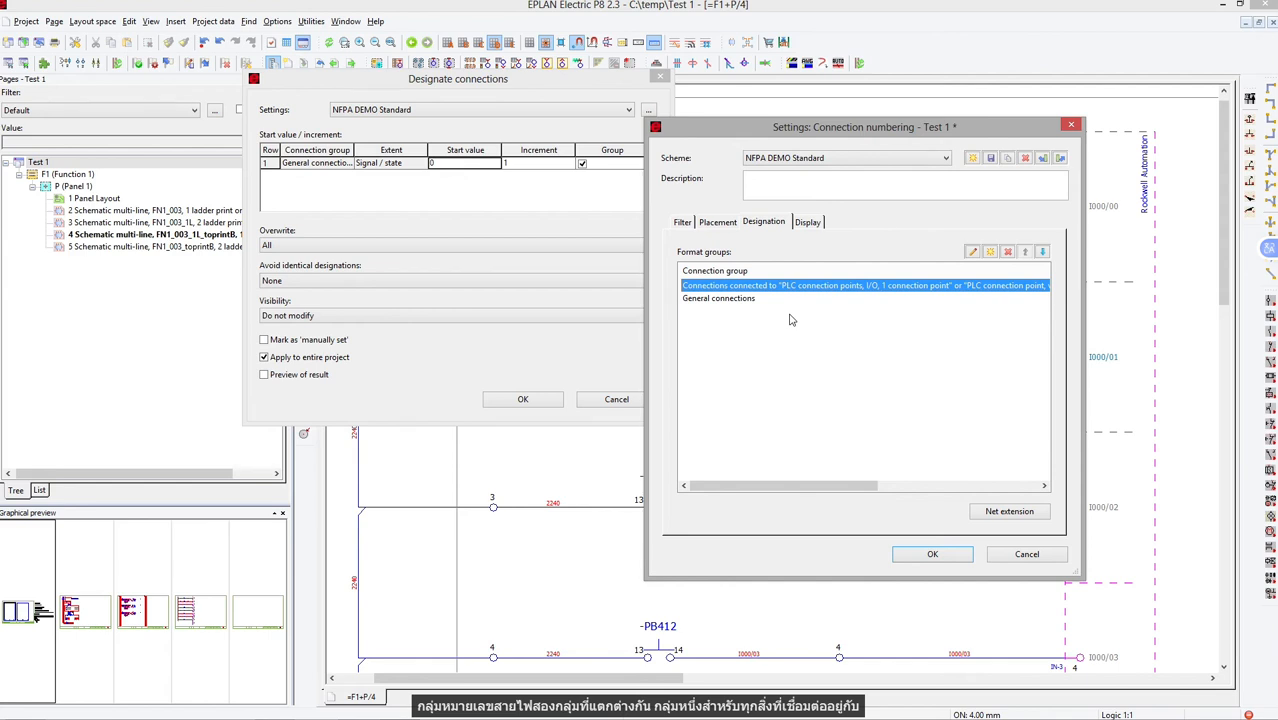
left_click(760, 300)
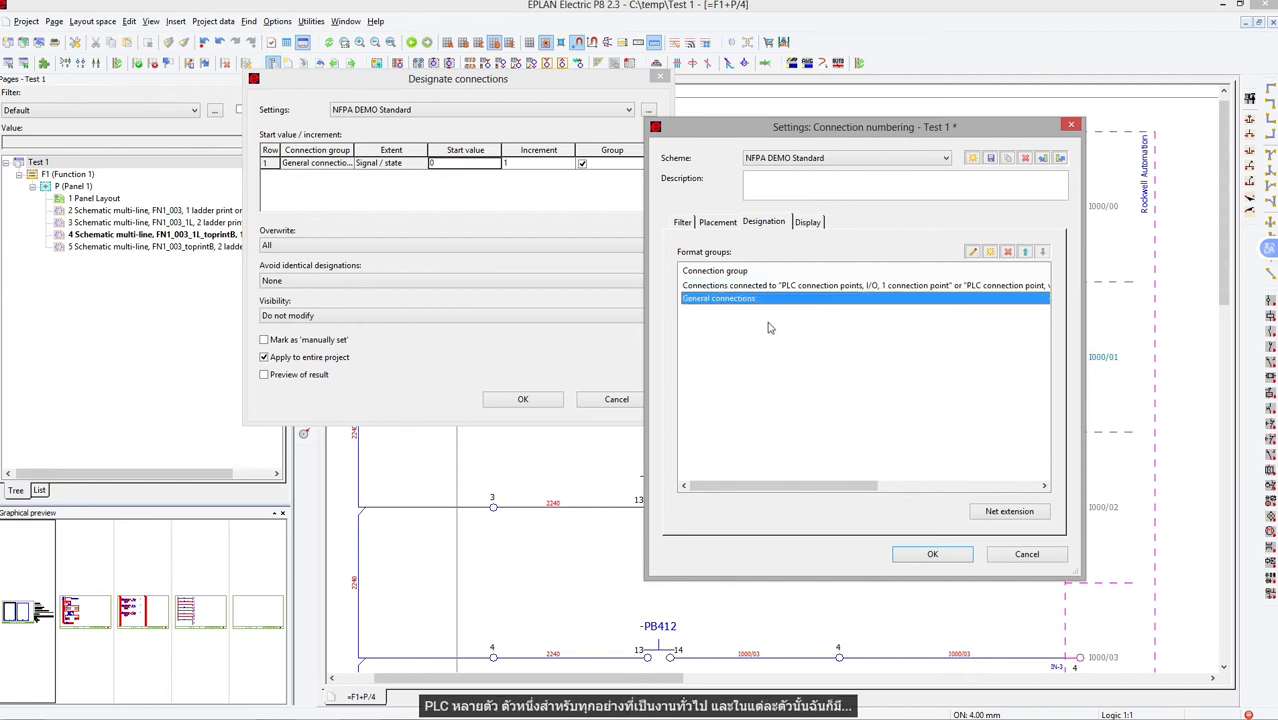
double_click(830, 287)
left_click(392, 370)
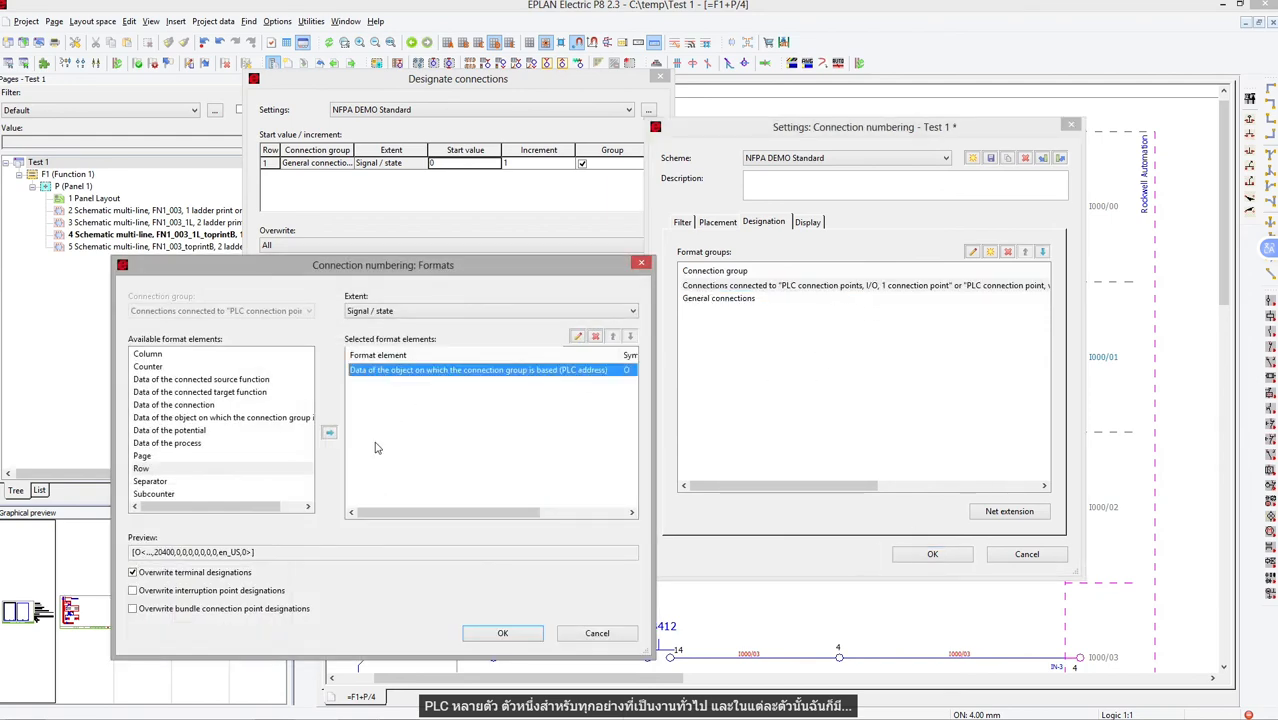
left_click(177, 573)
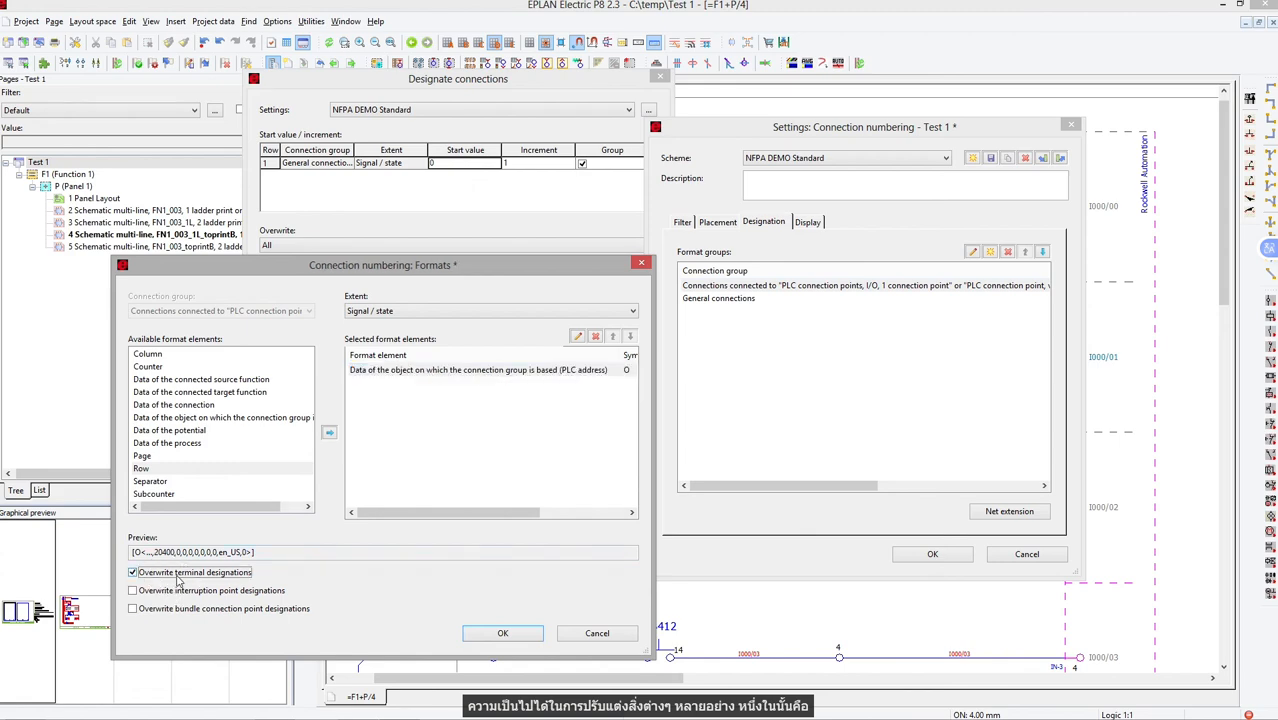
left_click(495, 637)
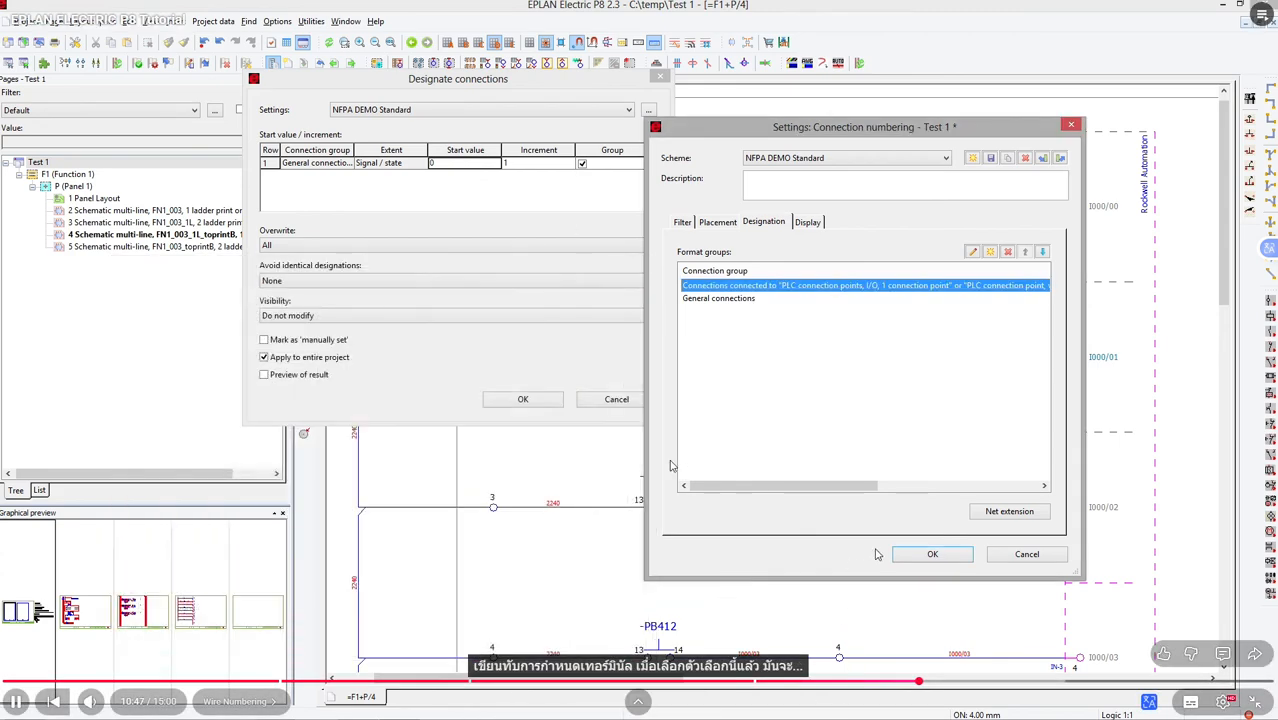